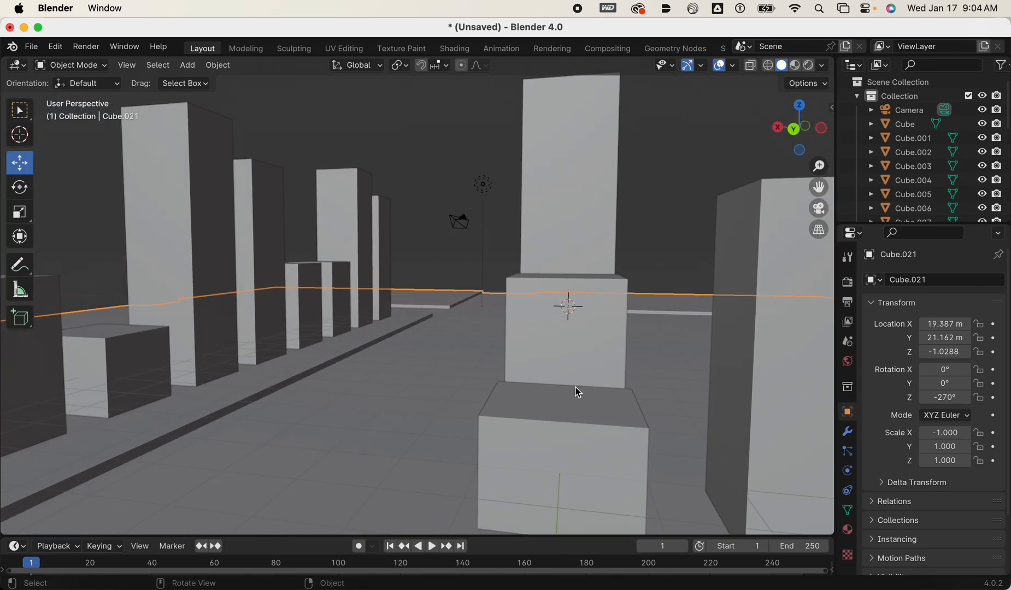
Select the tall tower beside the road, behind the small cube, and give it its own new material.
middle_click_drag(508, 376, 466, 366)
middle_click_drag(357, 385, 410, 386)
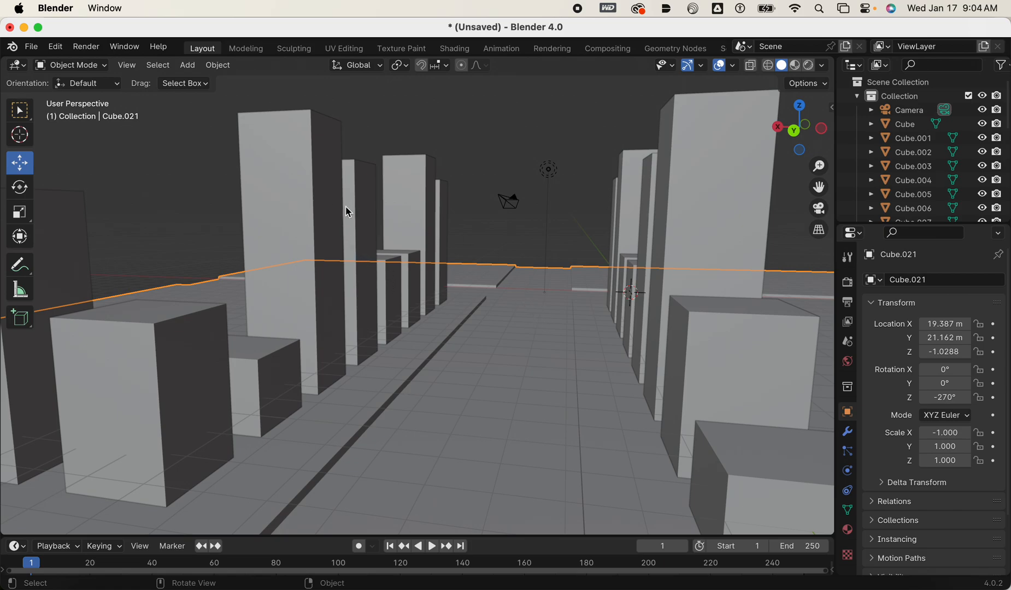
middle_click_drag(352, 211, 316, 221)
left_click(322, 235)
middle_click_drag(348, 264, 442, 302)
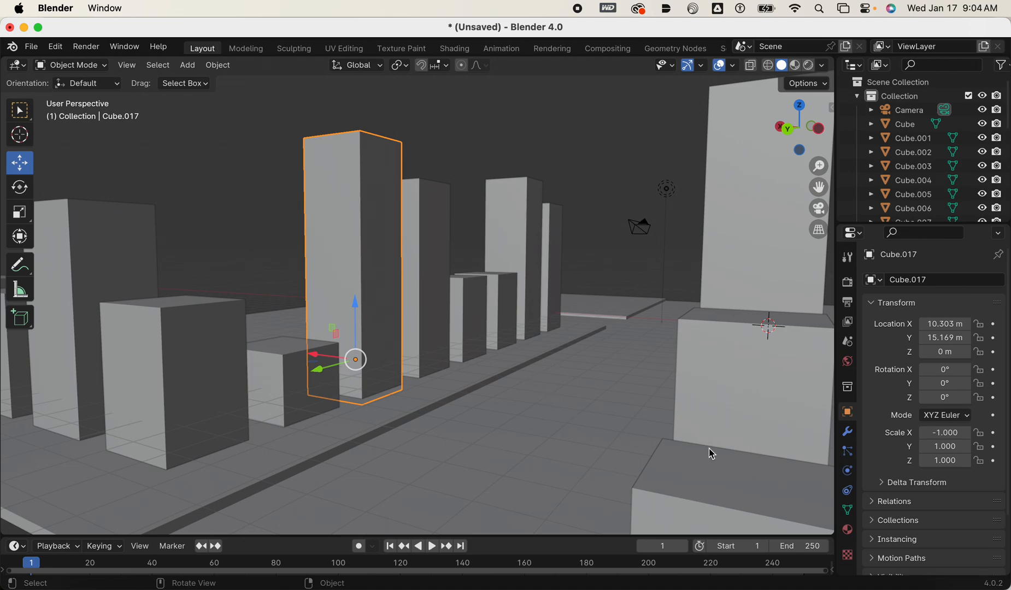
left_click(848, 531)
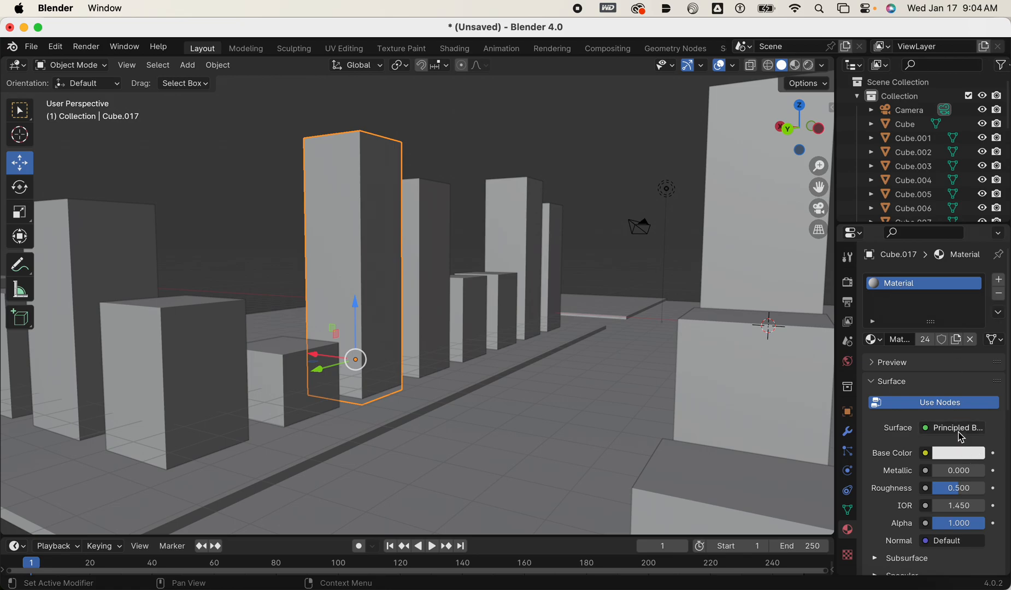
left_click(959, 348)
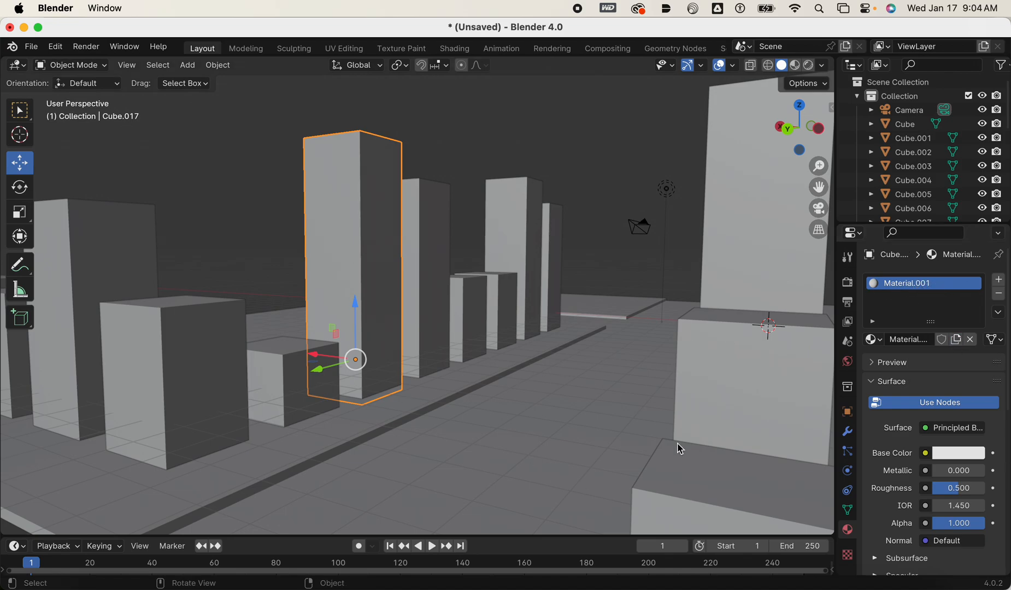
Use an Image Texture as the tower material's base color and start opening an image file for it.
scroll(549, 382, "left", 1, "shift")
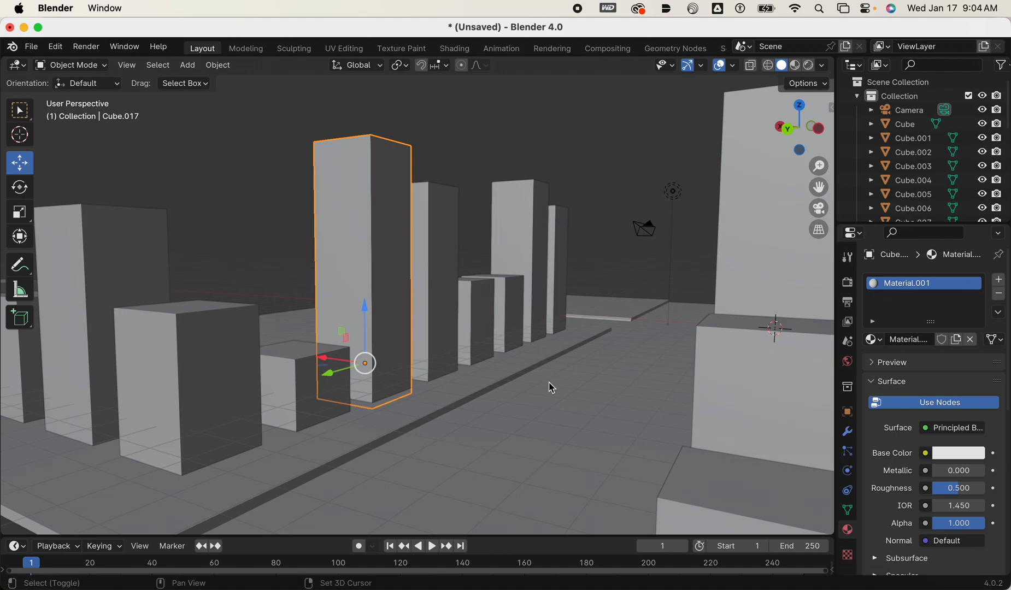
left_click(927, 454)
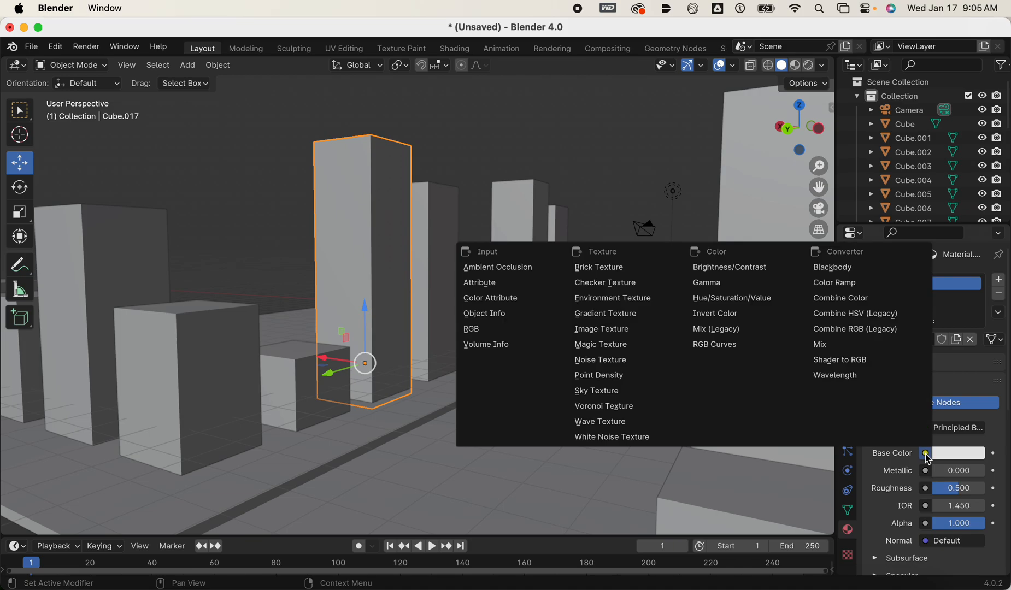
left_click(606, 329)
left_click(977, 475)
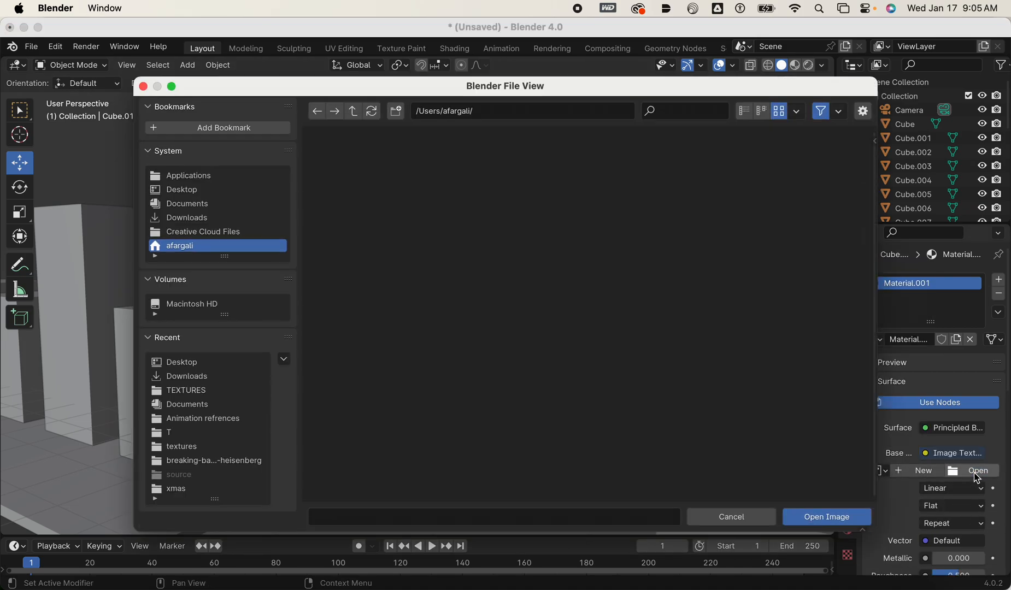
List the Downloads folder by modification date, oldest first, and open the buildings-apartments-shopfronts-shutters folder.
left_click(196, 220)
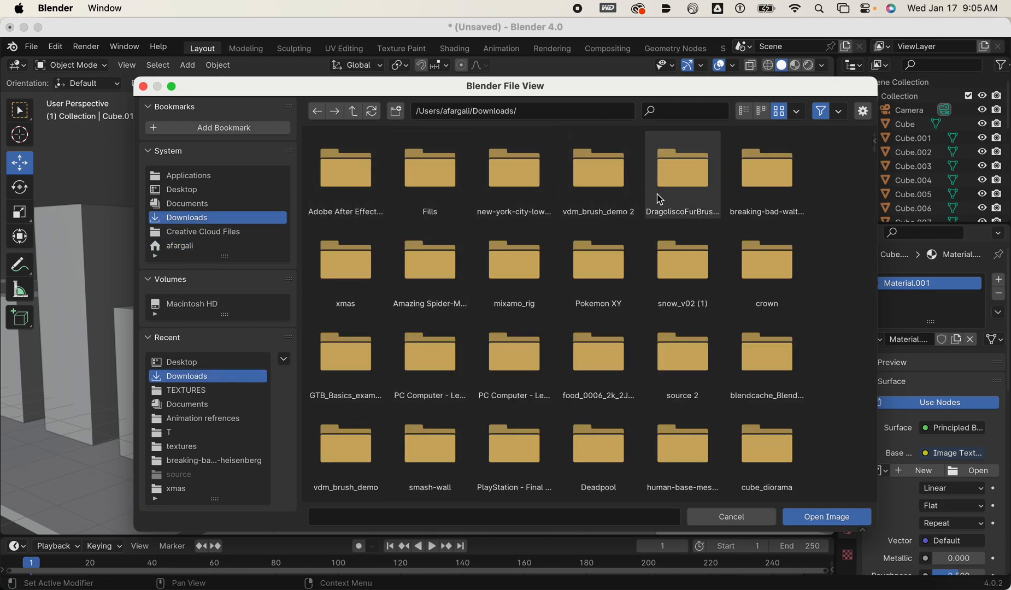
scroll(650, 204, "down", 10)
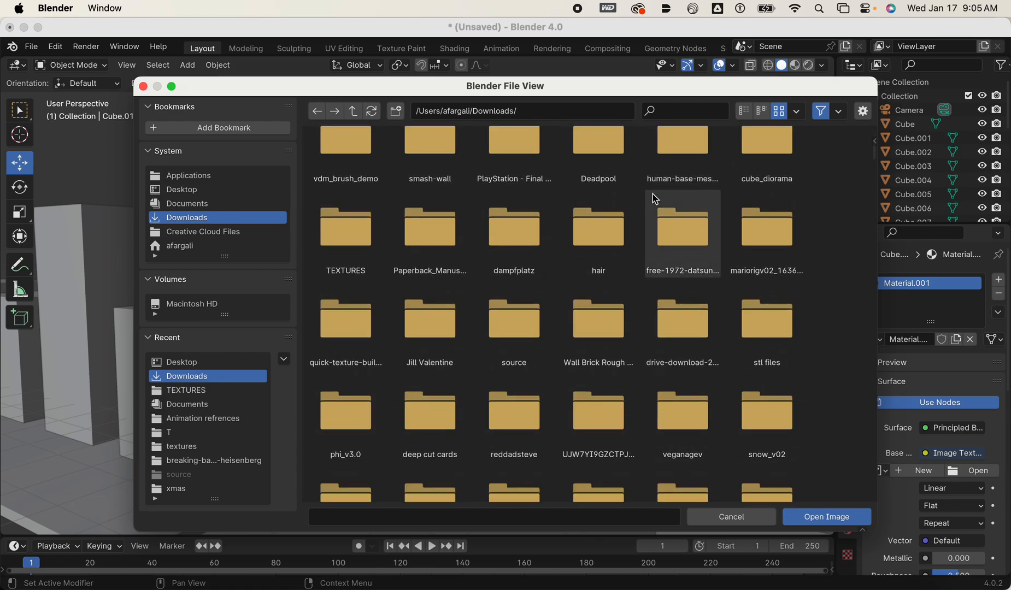
scroll(658, 200, "down", 4)
scroll(658, 198, "up", 14)
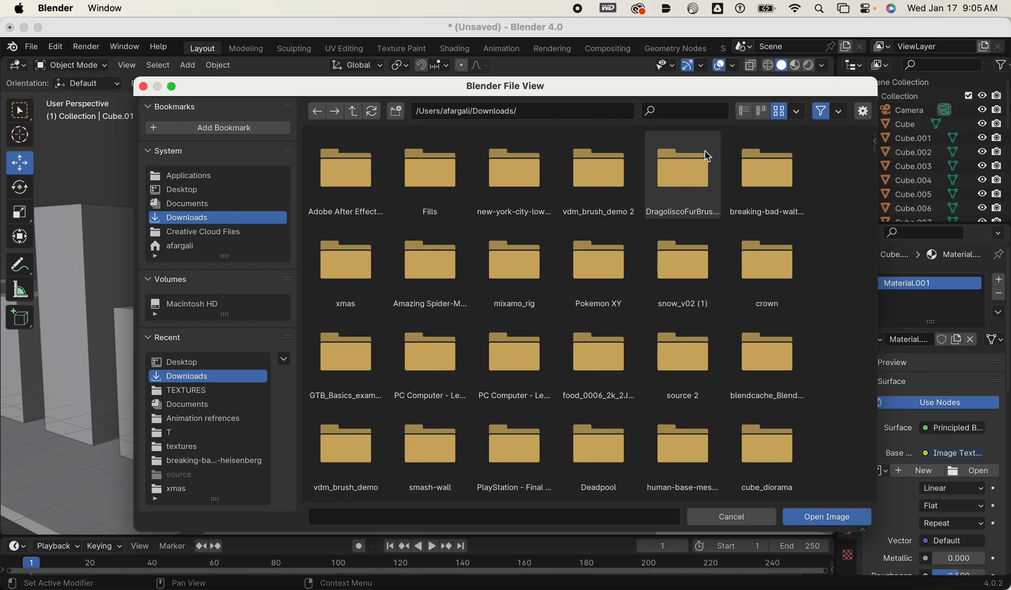
left_click(743, 112)
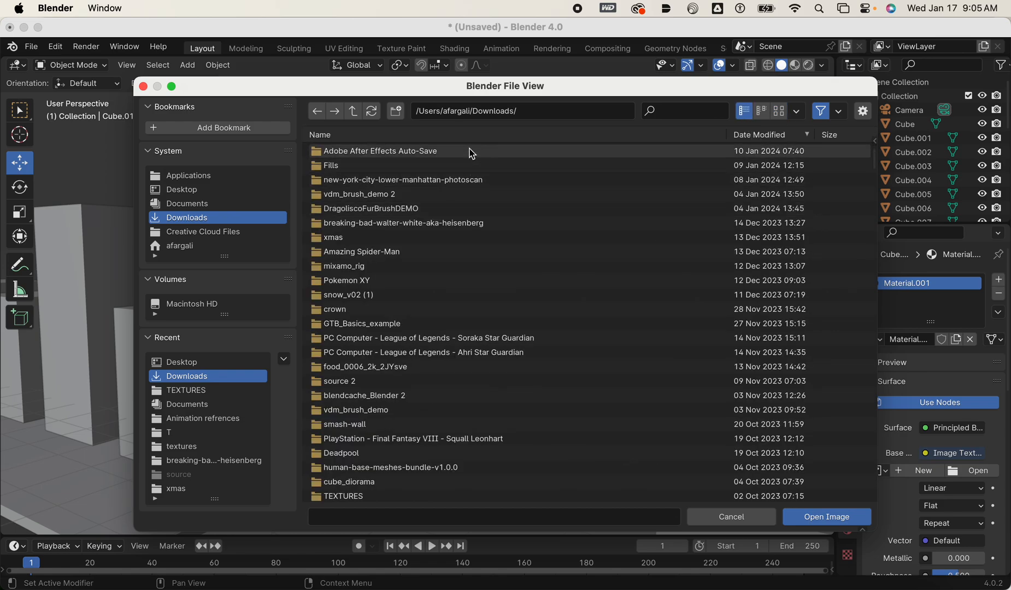
scroll(472, 163, "down", 6)
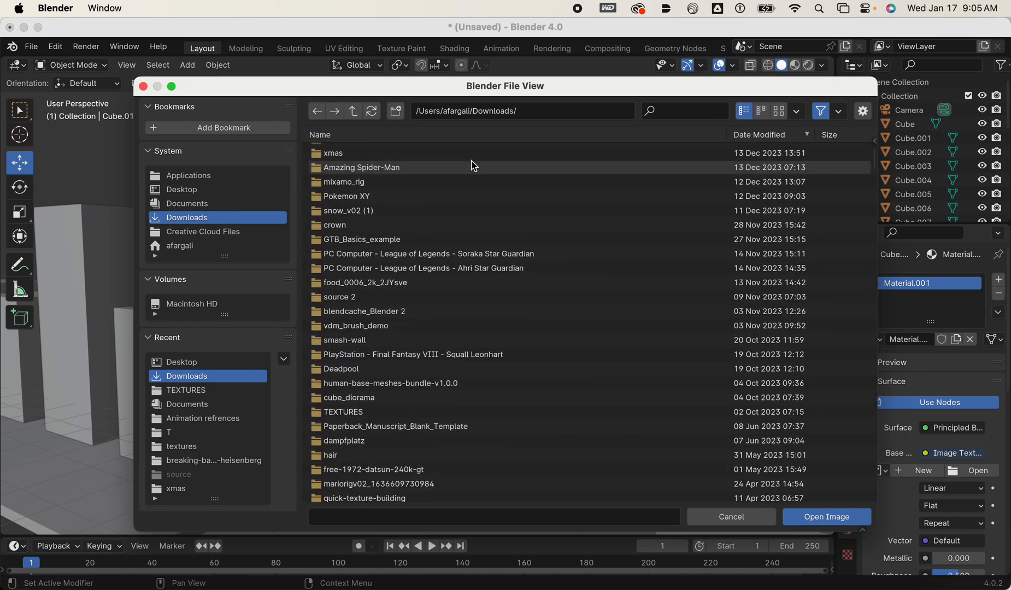
scroll(479, 162, "up", 6)
left_click(772, 136)
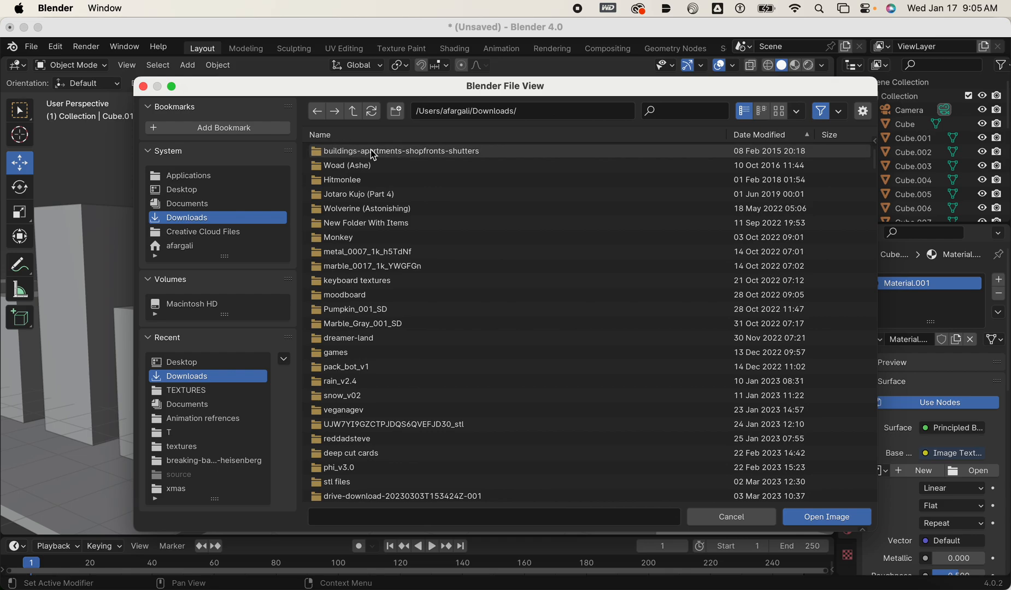
left_click(327, 157)
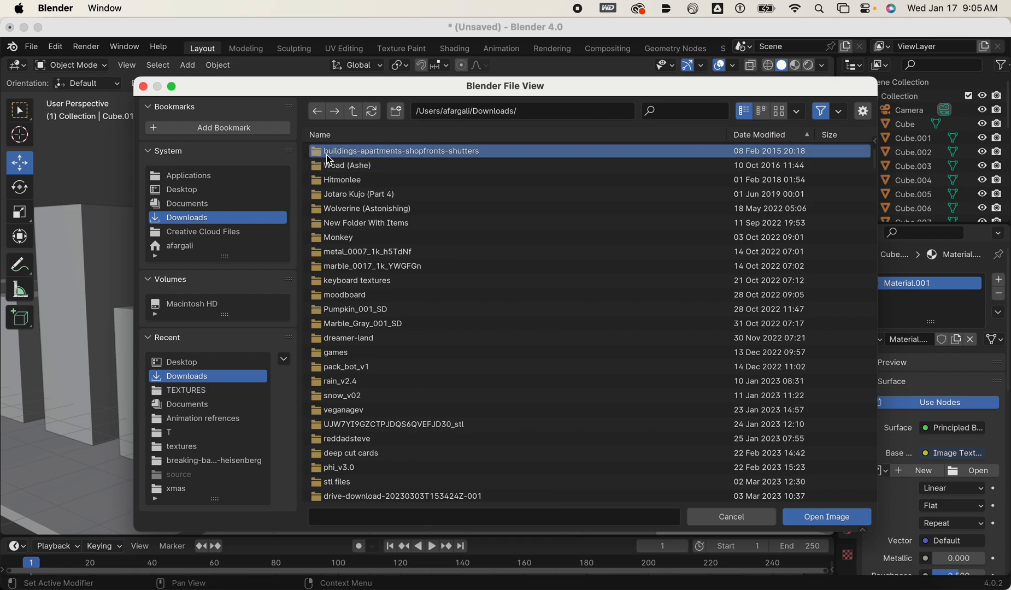
double_click(326, 157)
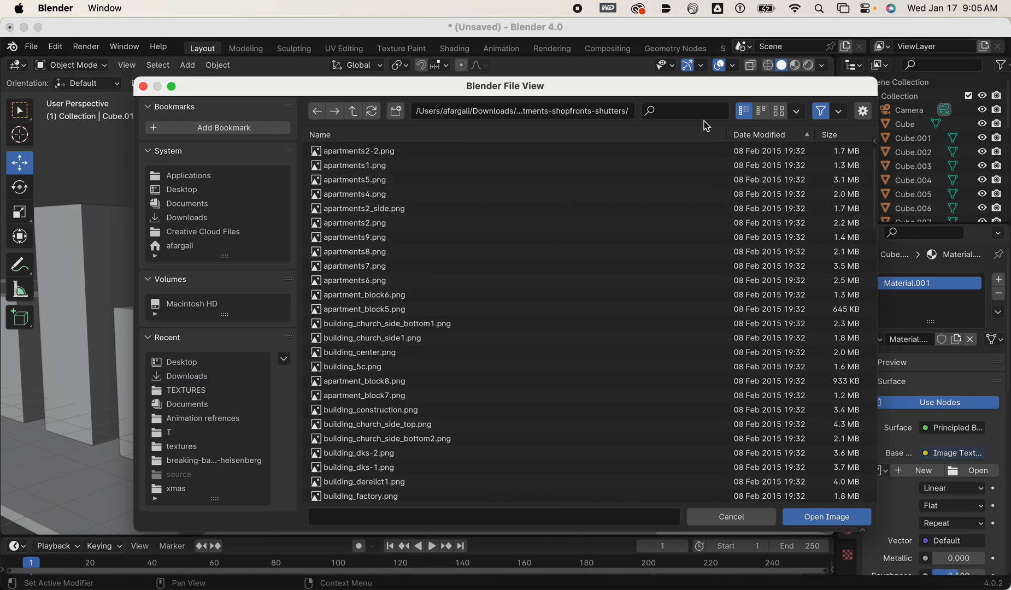
Show the building images as thumbnails and load building_dks-1.png as the tower's base color texture.
left_click(779, 111)
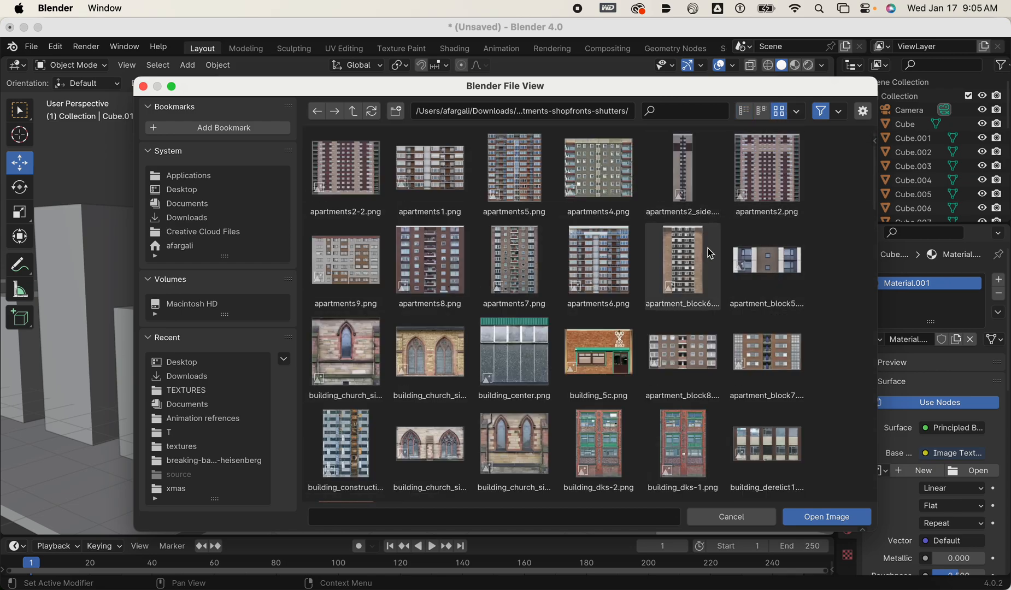
scroll(710, 254, "down", 10)
scroll(739, 254, "down", 5)
scroll(744, 246, "up", 1)
scroll(747, 249, "down", 15)
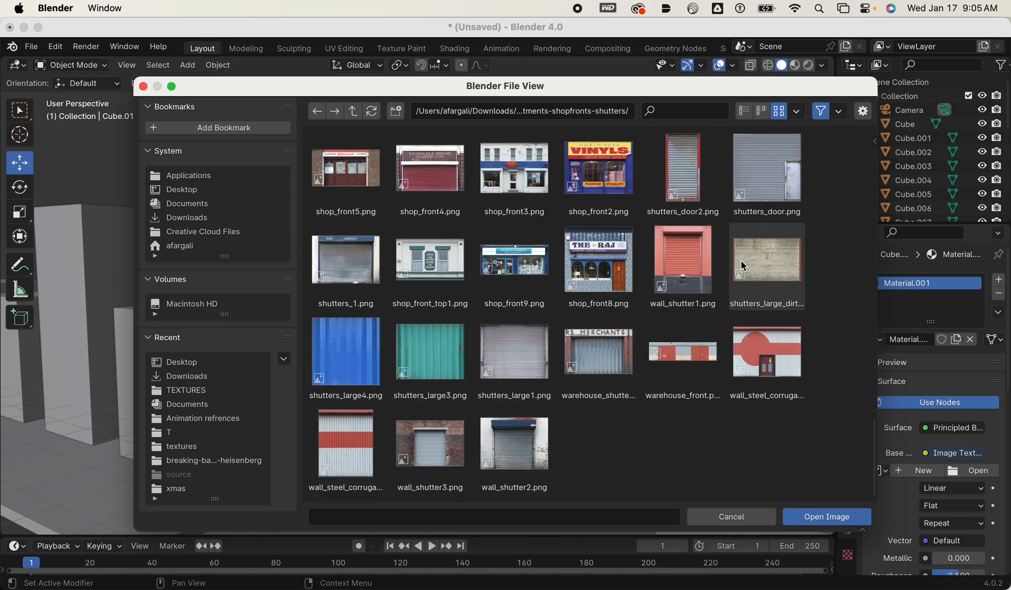
scroll(749, 265, "up", 20)
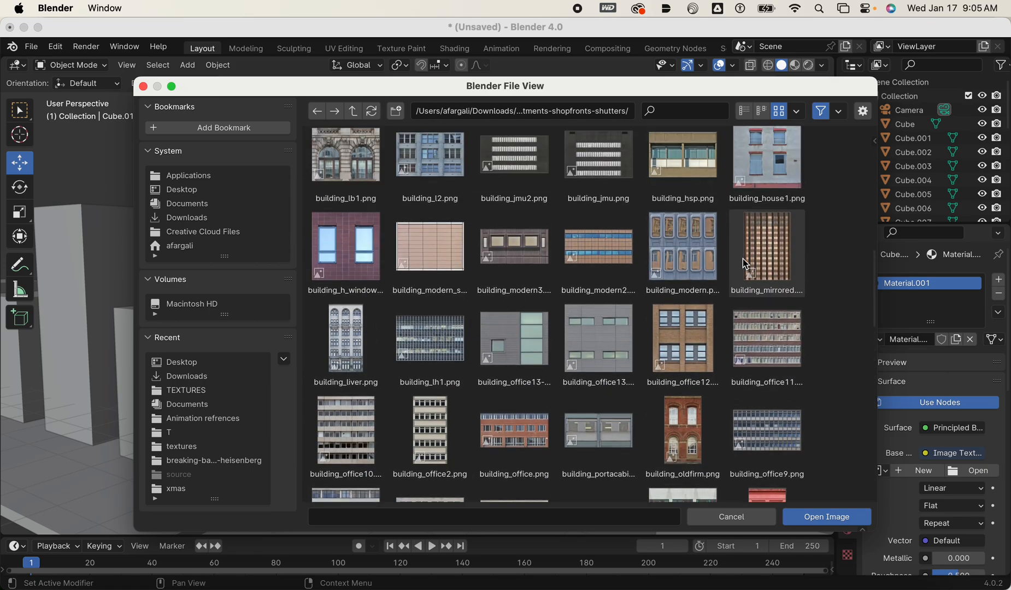
scroll(744, 266, "up", 8)
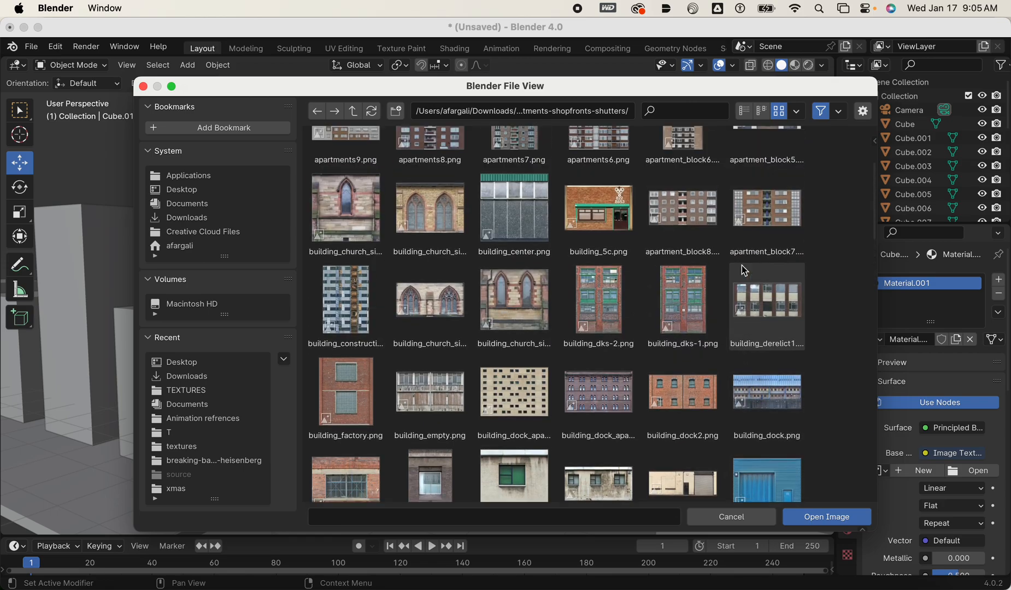
left_click(683, 385)
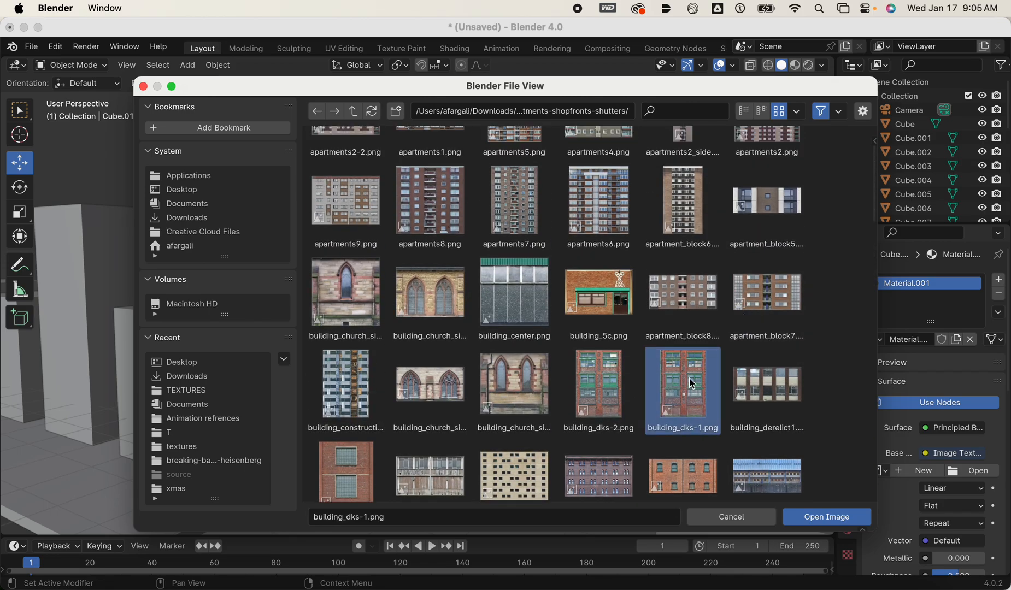
left_click(828, 518)
Set the solid viewport shading color to Texture in the Layout workspace.
middle_click_drag(663, 367, 585, 380)
scroll(715, 378, "up", 3)
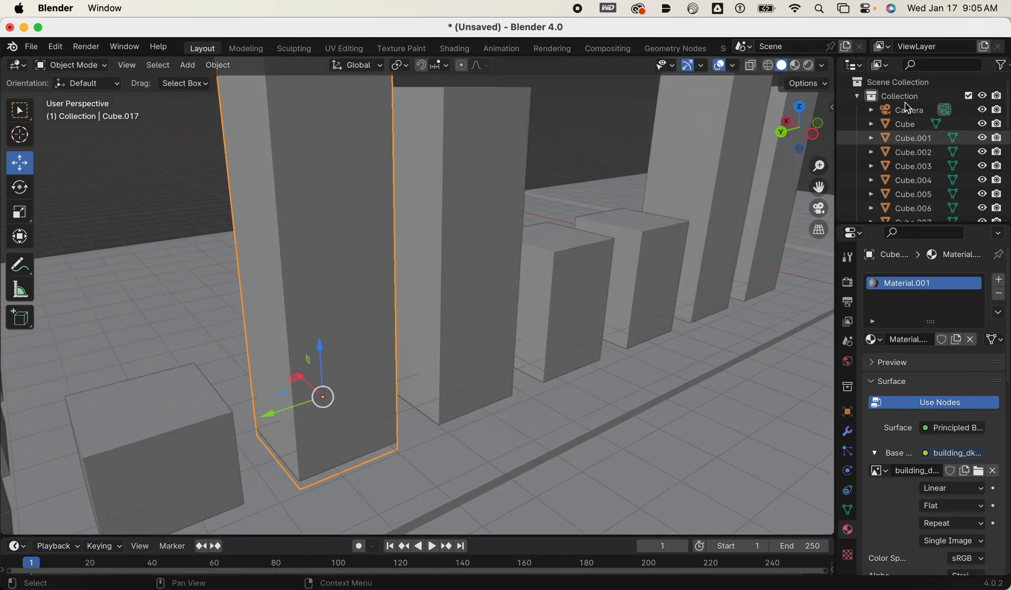
left_click(824, 65)
left_click(887, 291)
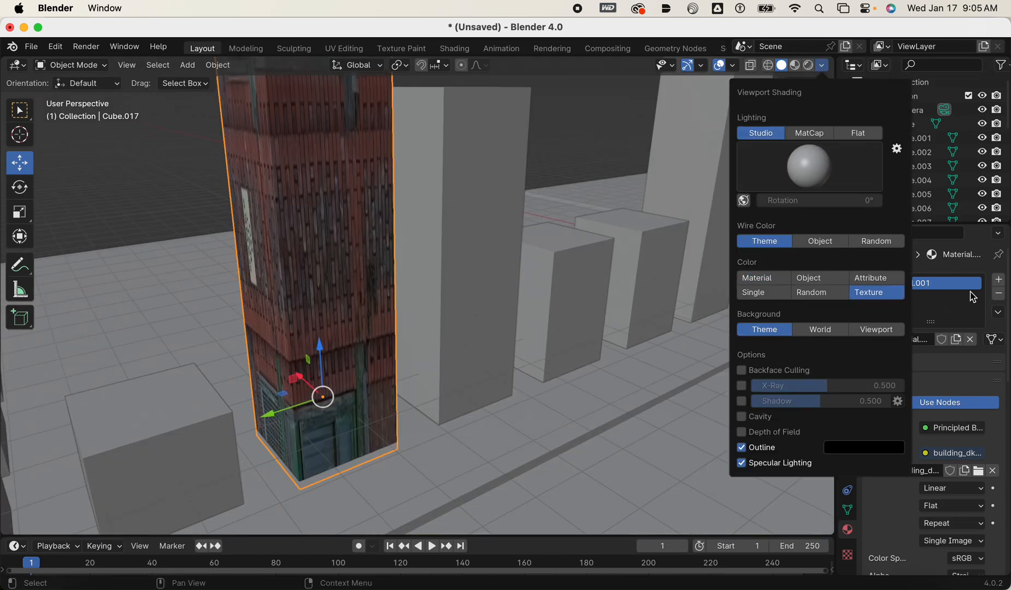
mouse_move(544, 241)
middle_mouse_down()
mouse_move(614, 240)
mouse_move(498, 253)
mouse_move(563, 237)
middle_mouse_up()
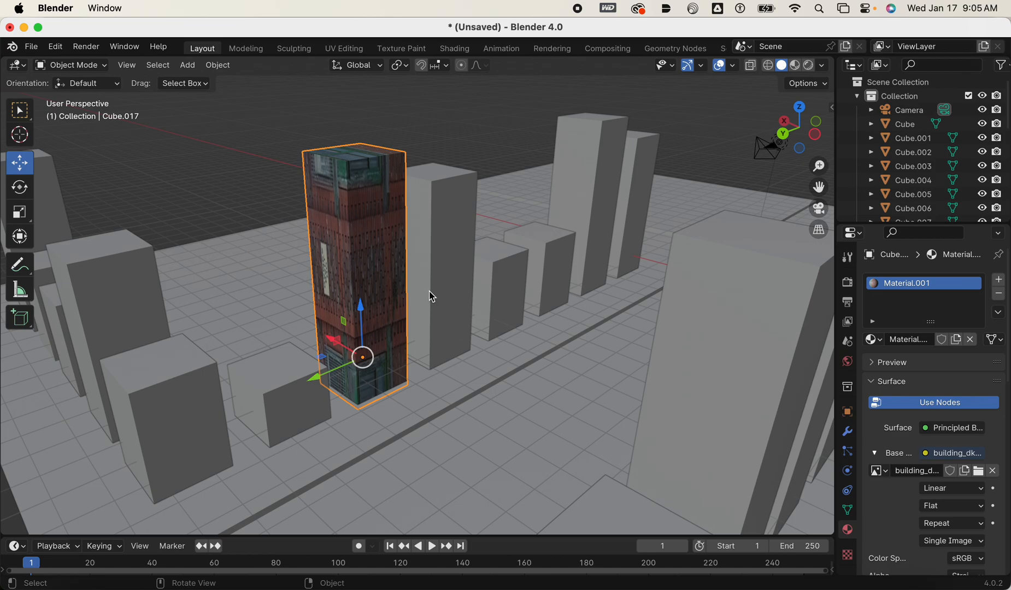
Enter Edit Mode on the tower, select all its faces and UV map them with Cube Projection.
key("Tab")
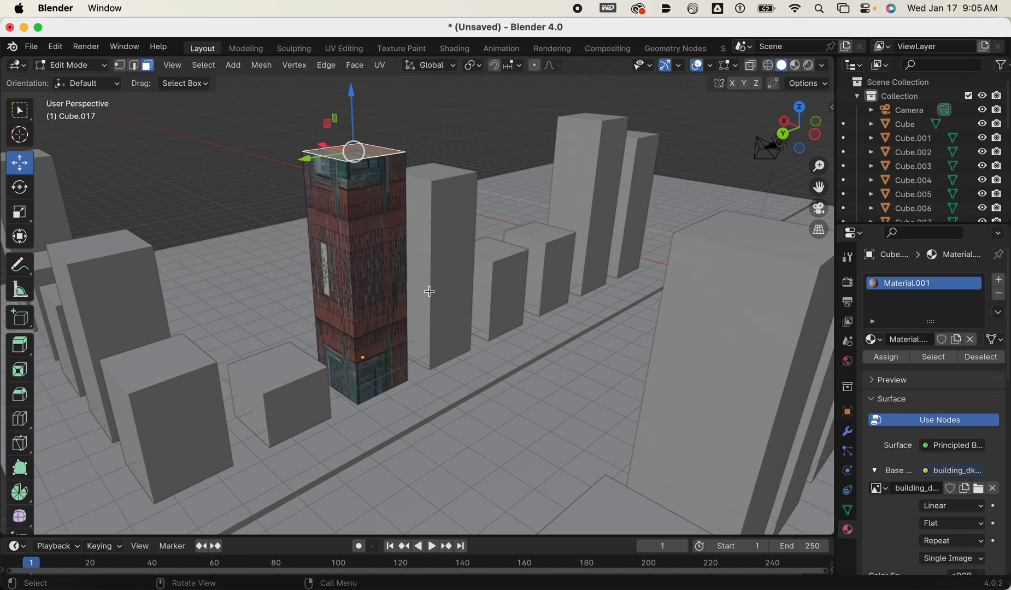
key("a")
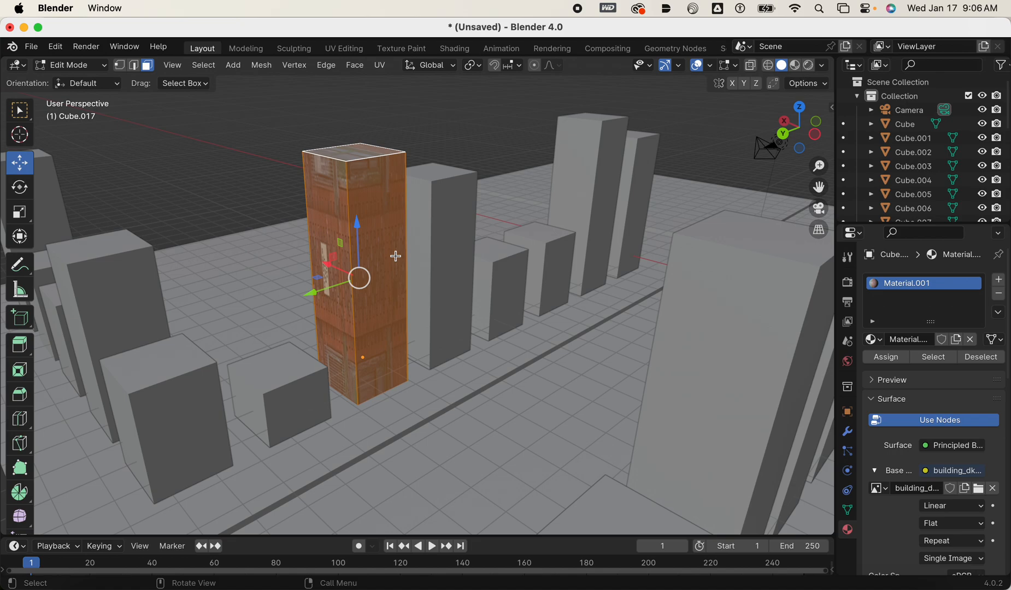
key("u")
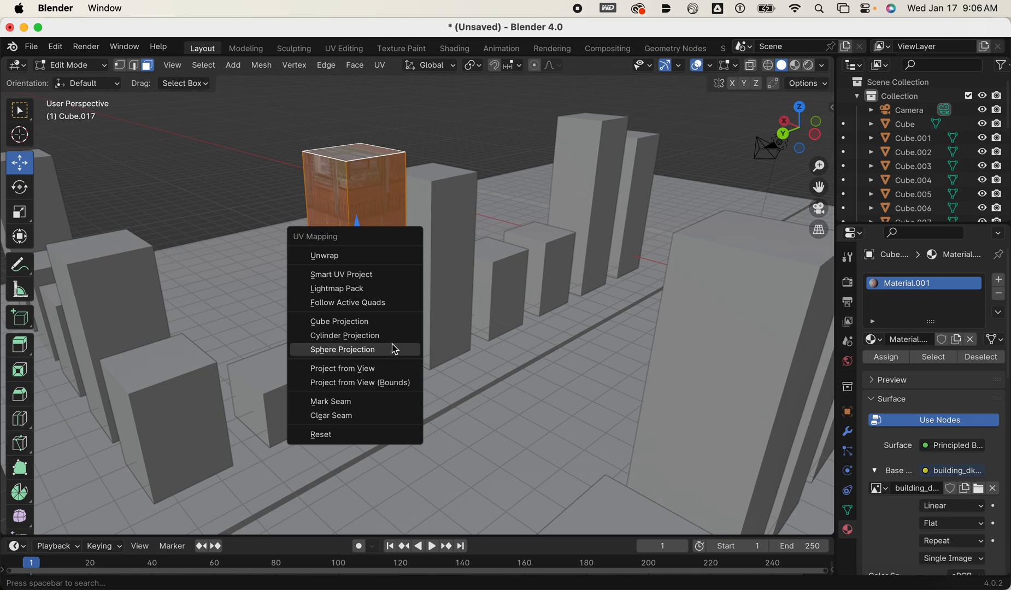
left_click(382, 324)
middle_click_drag(432, 325, 341, 332)
scroll(437, 304, "up", 3)
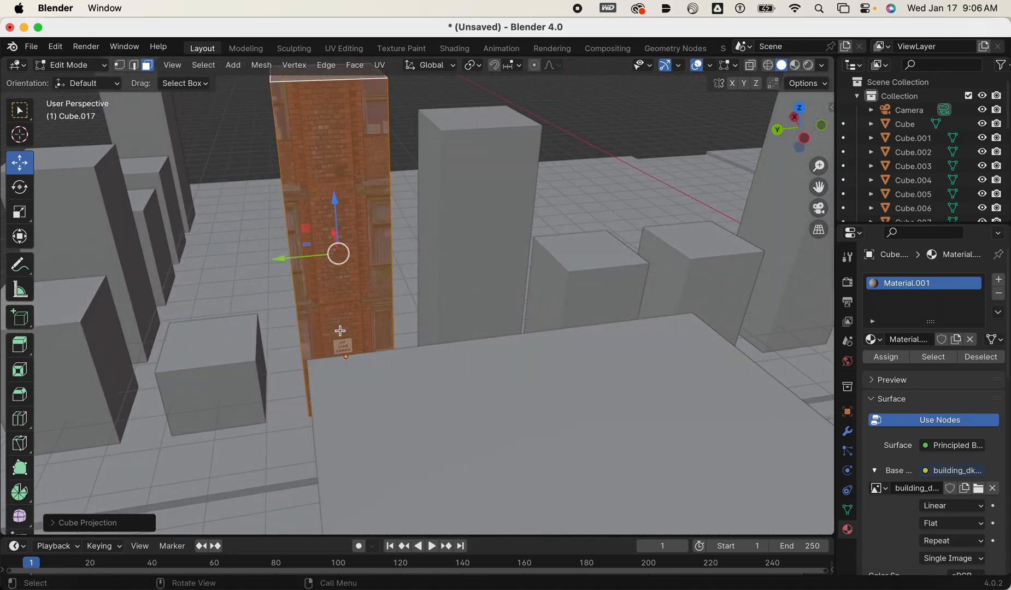
middle_click_drag(316, 192, 321, 187)
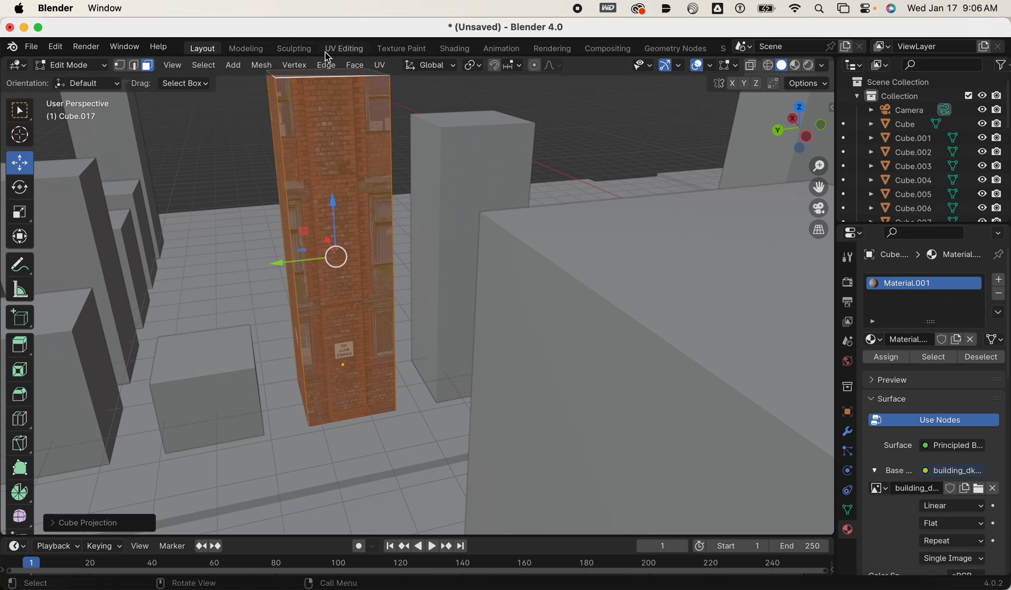
Switch to the UV Editing workspace and select the tower's large vertical face that looks onto the road.
left_click(344, 48)
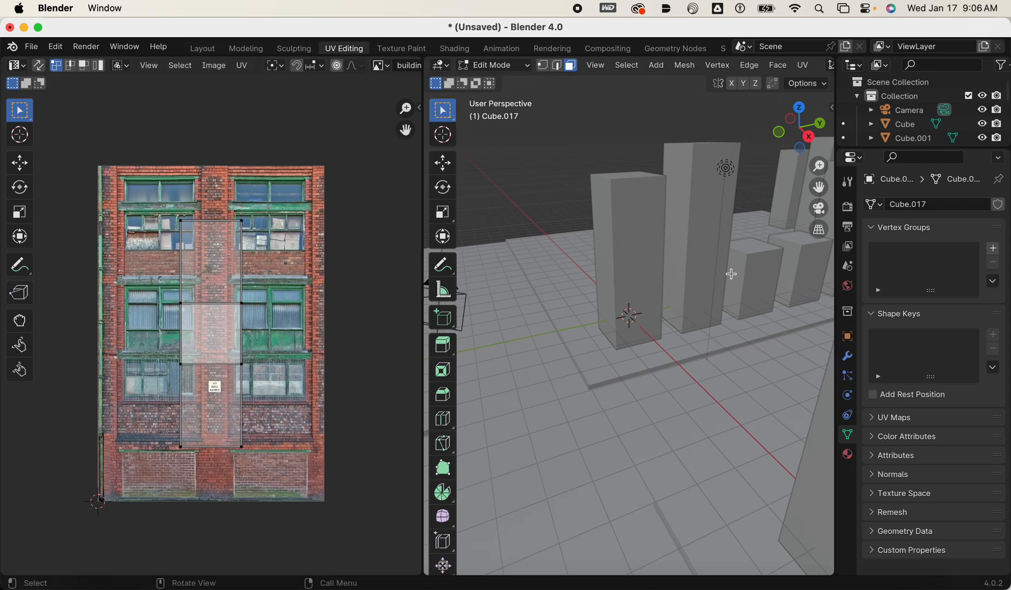
middle_click_drag(687, 266, 717, 331)
middle_click_drag(599, 358, 604, 406, "shift")
middle_click_drag(538, 361, 644, 230)
scroll(567, 322, "up", 2)
left_click(644, 230)
left_click(594, 355)
Set the 3D viewport's solid shading color to Texture in the UV Editing workspace.
scroll(757, 68, "down", 10)
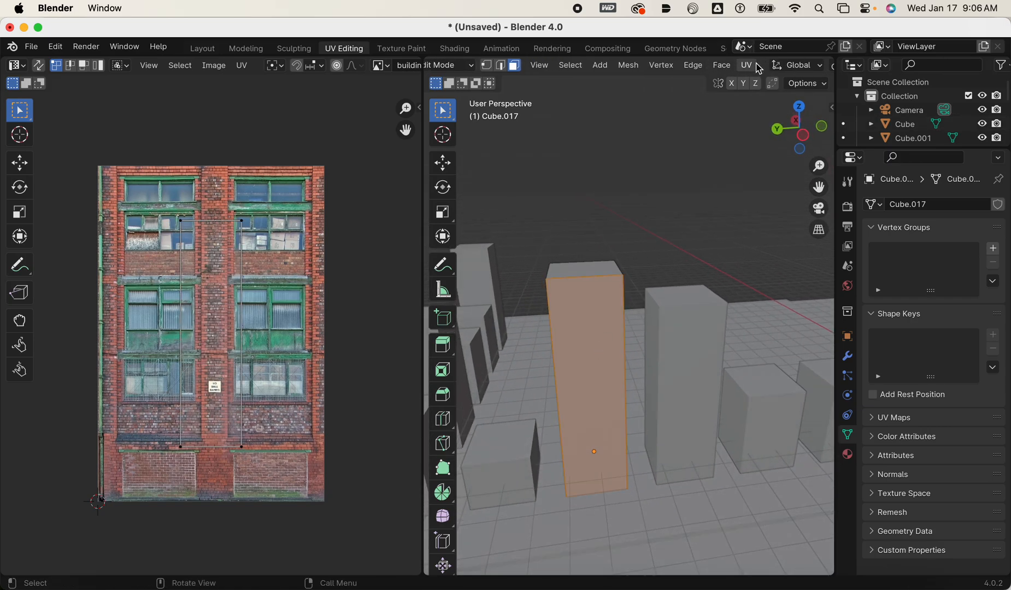
scroll(762, 70, "down", 5)
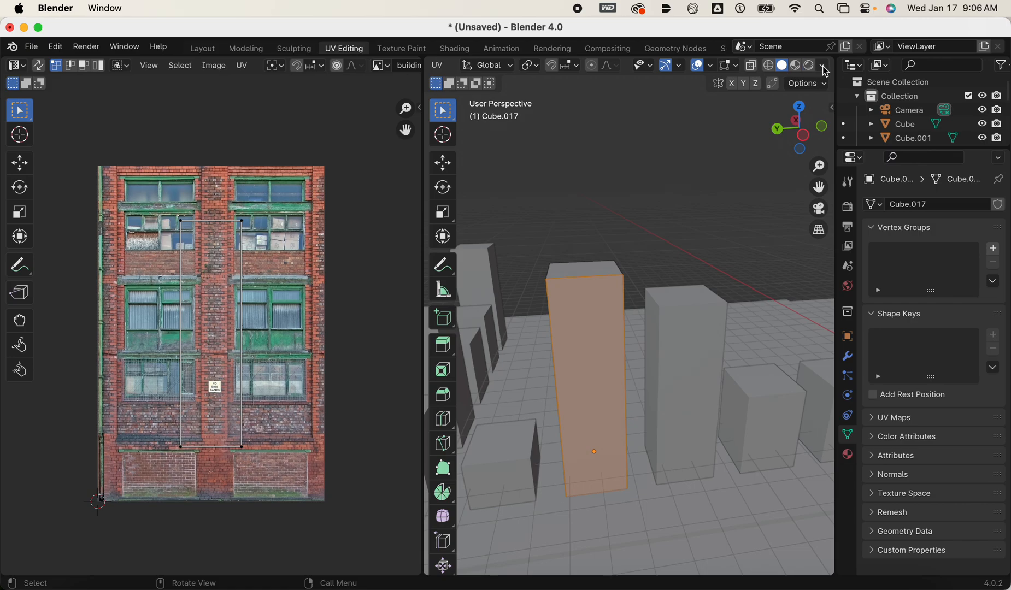
left_click(823, 66)
left_click(870, 293)
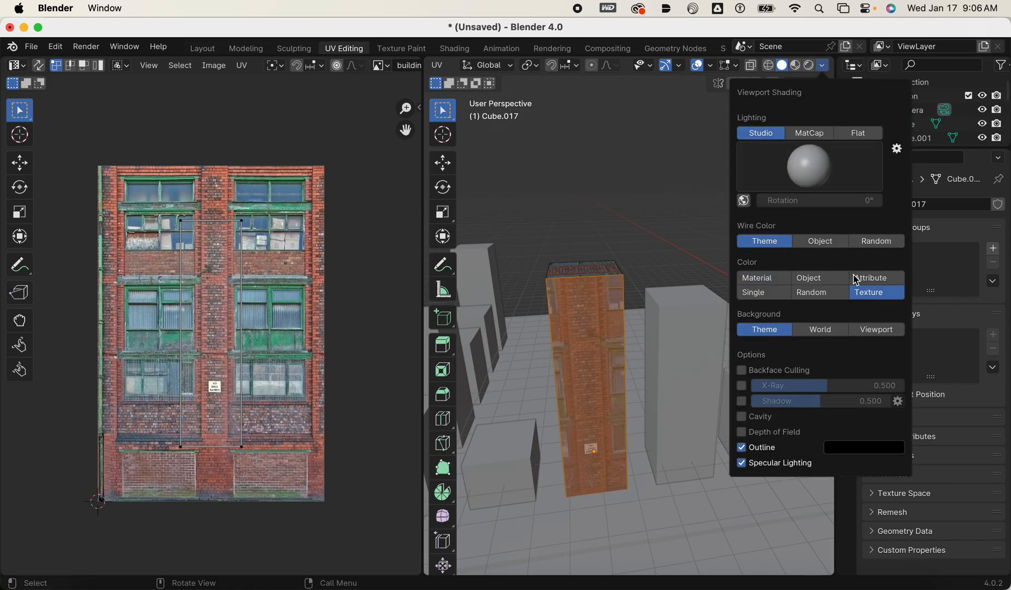
key("u")
left_click(639, 321)
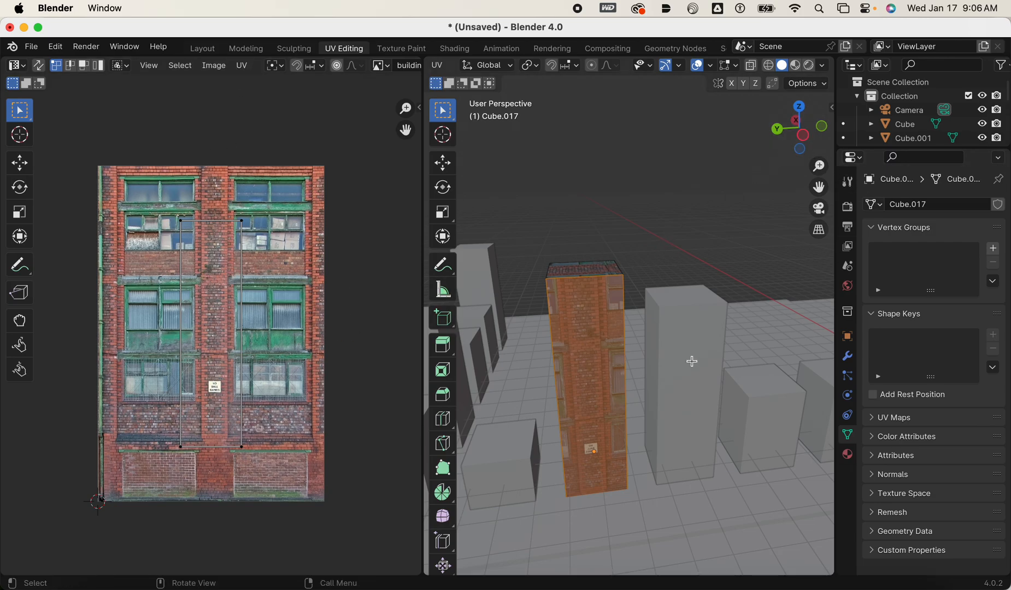
Extend the face selection to the tower's other vertical side faces for UV editing.
middle_click_drag(574, 344, 691, 323)
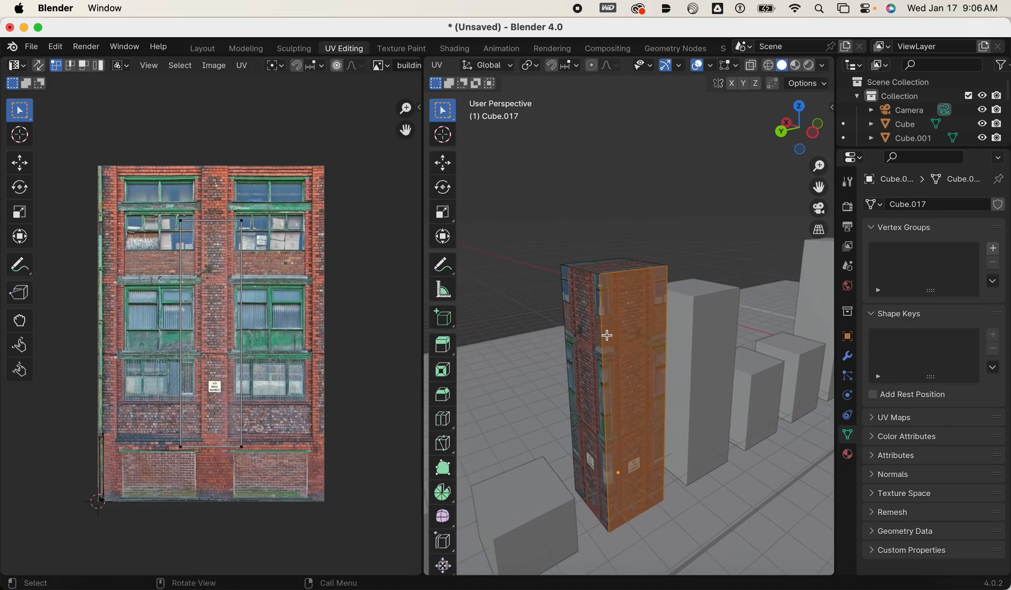
left_click(588, 345)
left_click(630, 355)
middle_click_drag(614, 352, 767, 368)
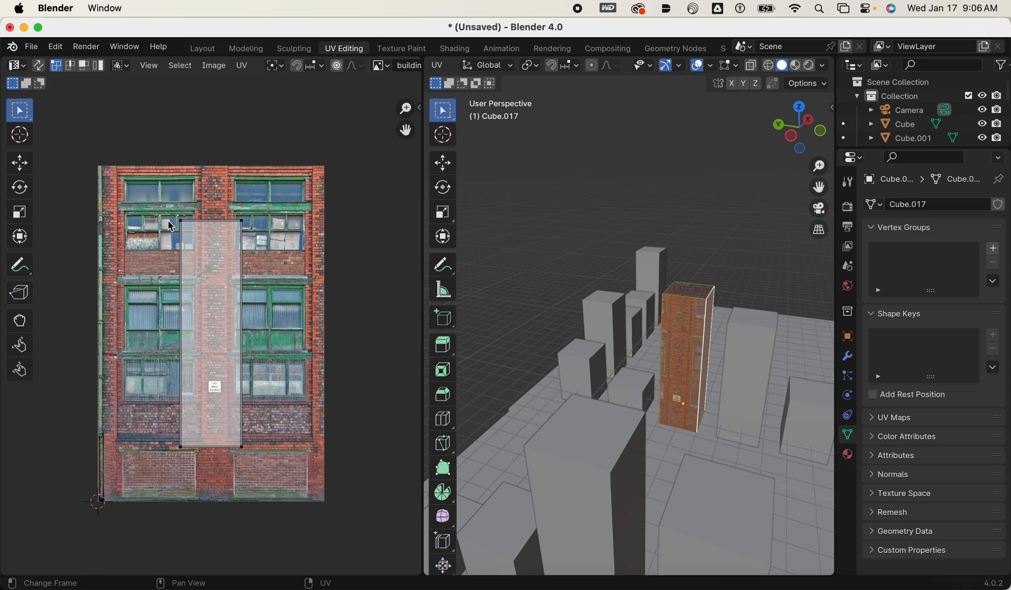
Constrain UVs to the image bounds and scale the tower's side-face UVs by about 1.59 to fill the facade image's height.
left_click_drag(110, 135, 375, 559)
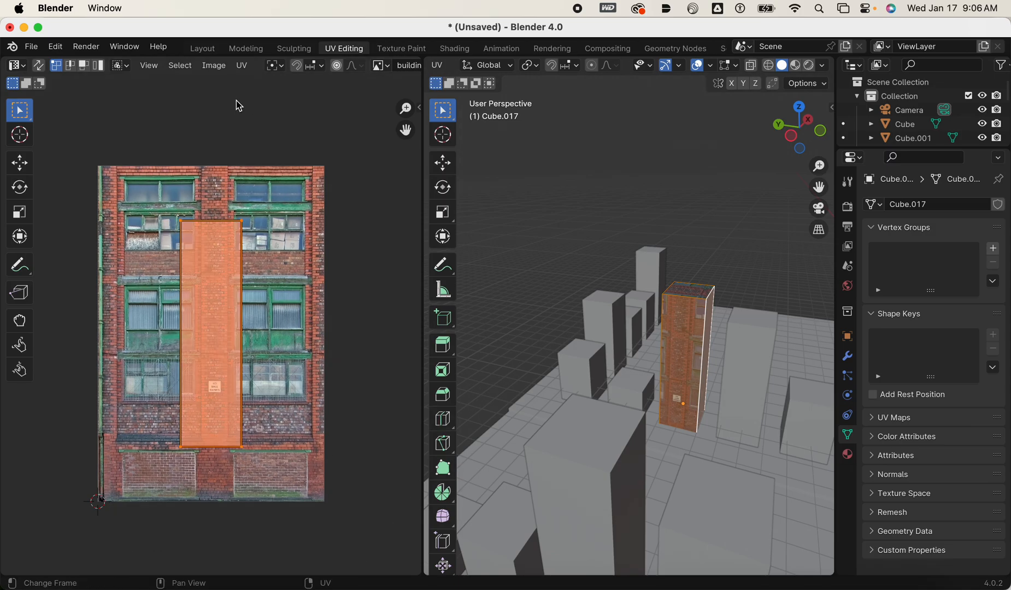
left_click(242, 66)
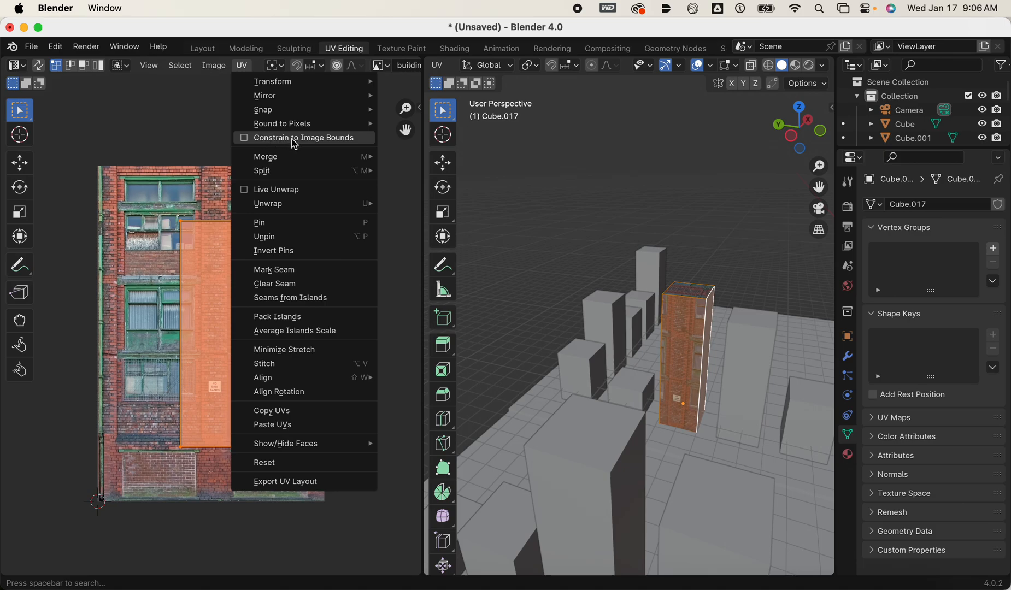
left_click(249, 141)
key("s")
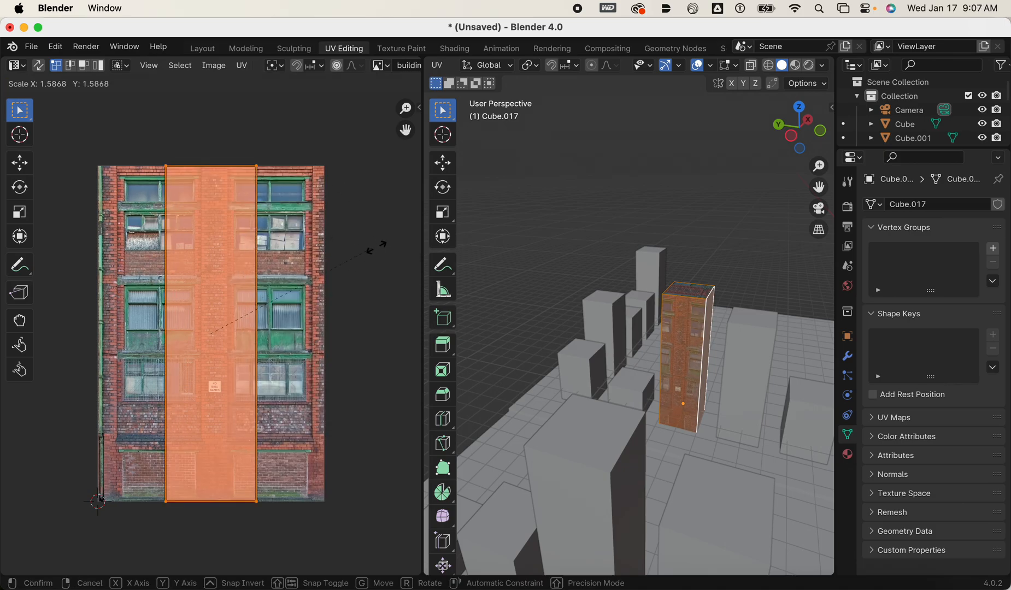
left_click(3, 247)
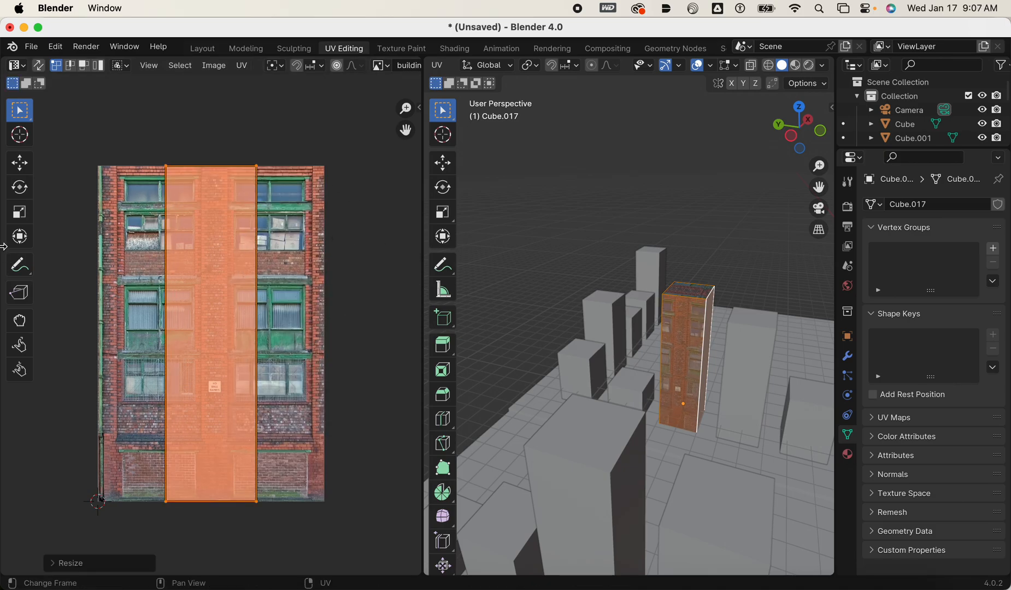
Stretch the side-face UVs horizontally to cover the full width of the facade image.
left_click(24, 212)
left_click_drag(265, 334, 420, 358)
scroll(730, 273, "up", 1)
middle_click_drag(729, 273, 730, 234)
middle_click_drag(559, 298, 574, 354)
left_click(364, 391)
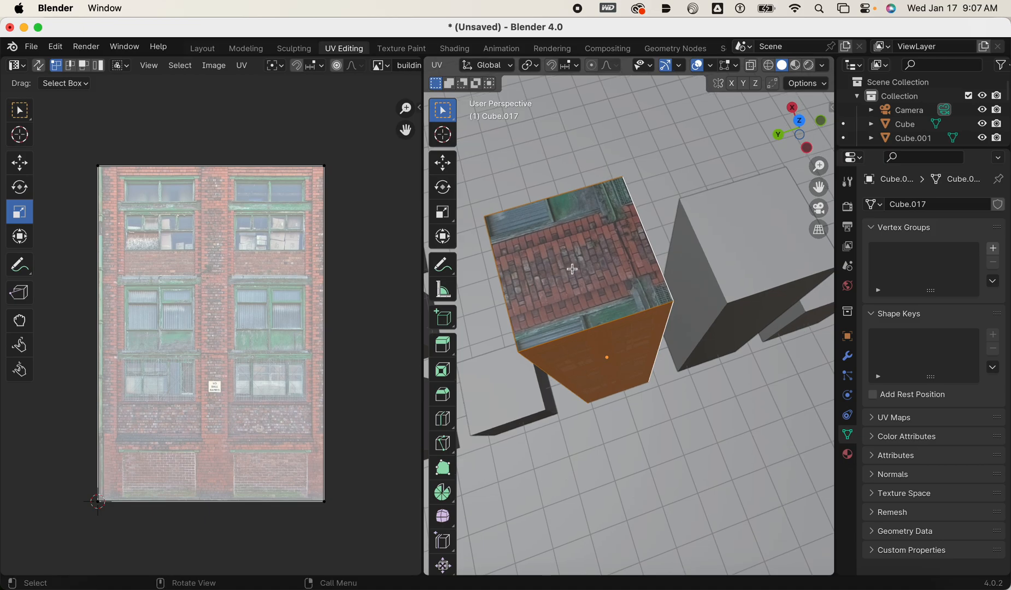
Select the tower's roof face and add a second material slot with a new material using an Image Texture as base color.
left_click(577, 241)
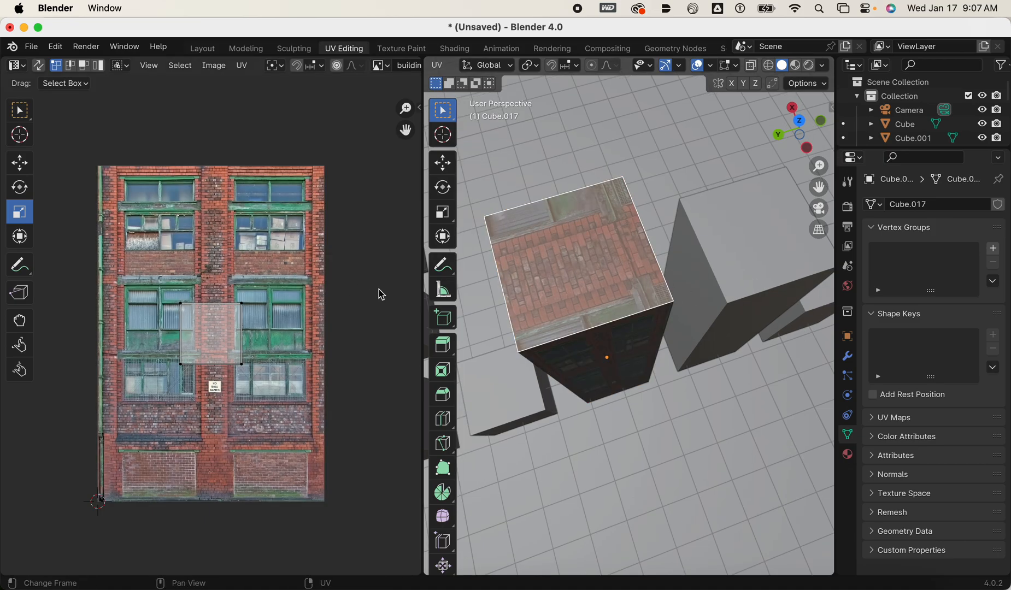
left_click(847, 455)
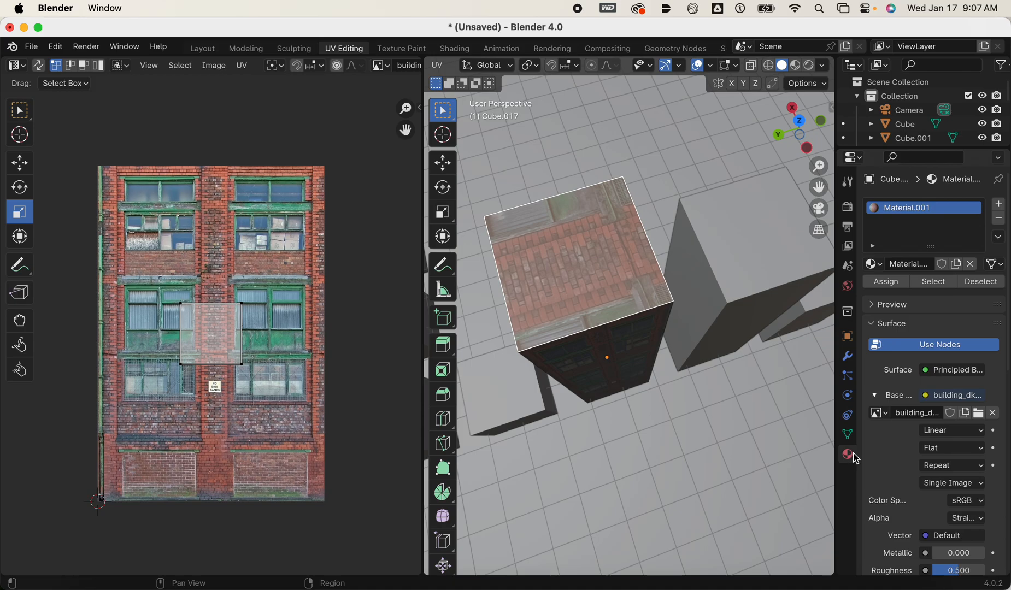
left_click(1000, 209)
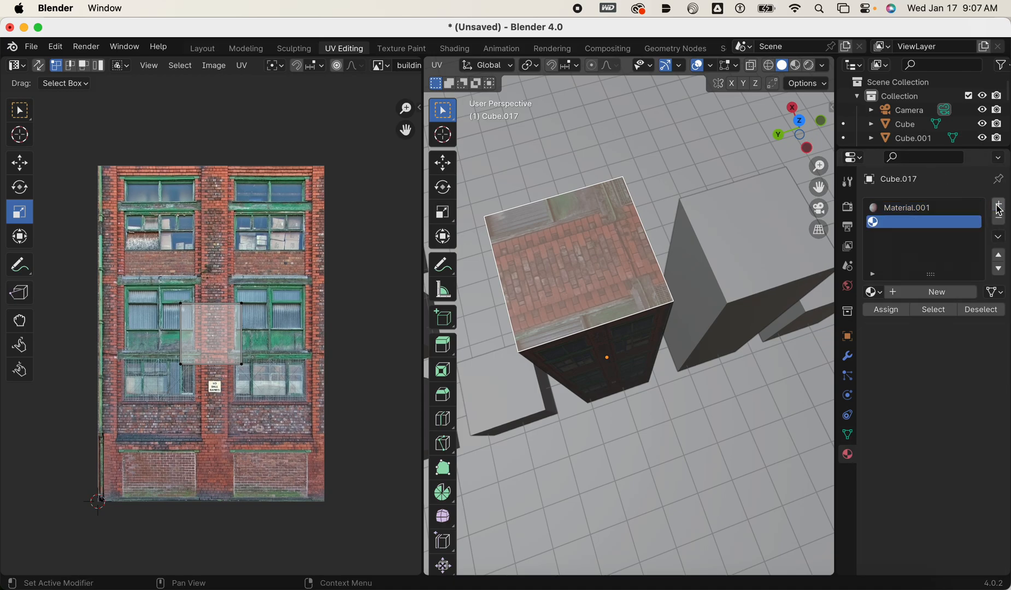
left_click(923, 296)
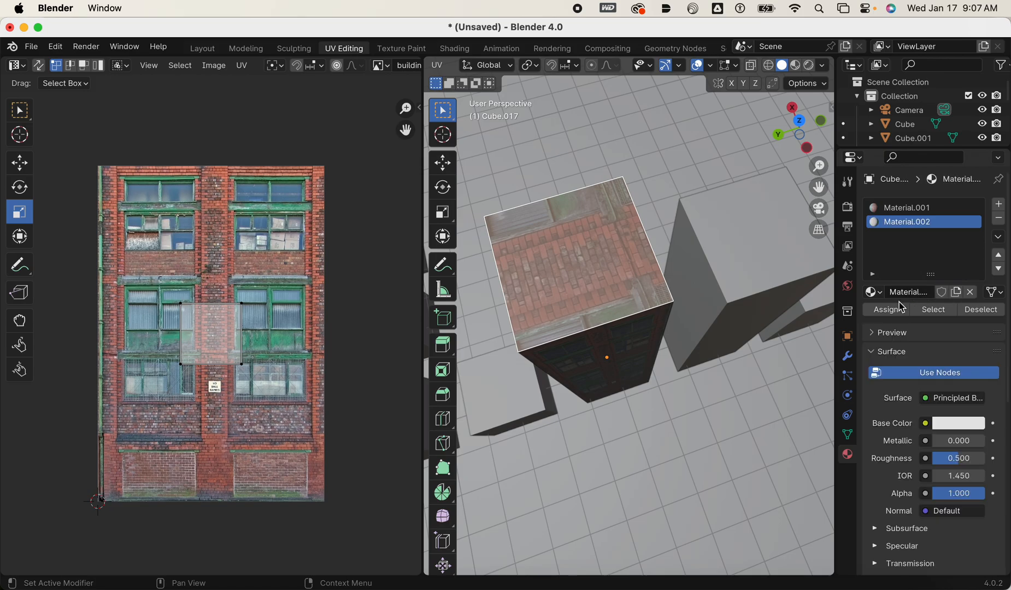
left_click(937, 428)
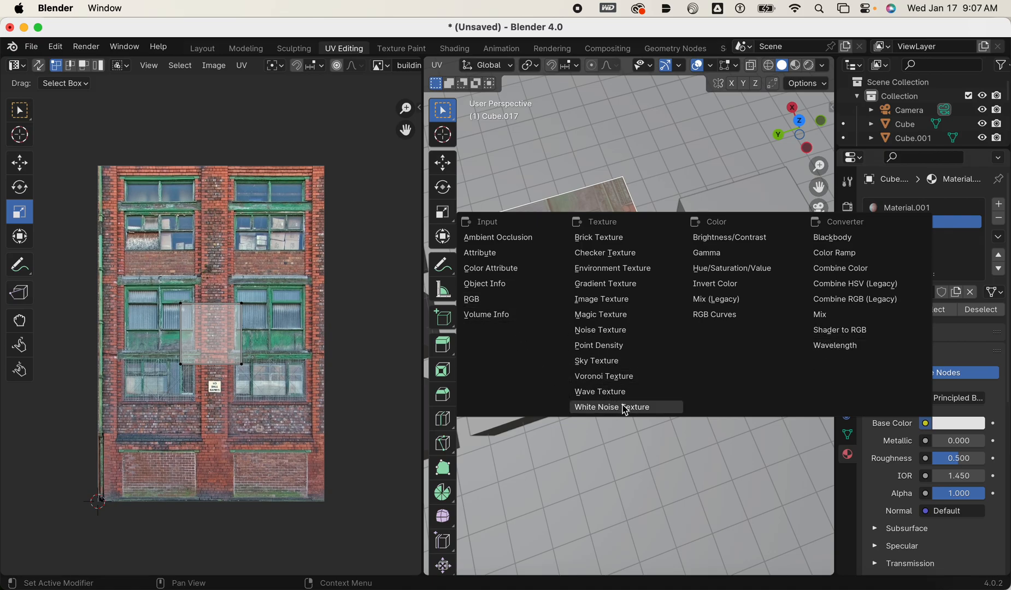
left_click(613, 309)
Browse the apartments and shopfronts texture folder in Downloads for a roof image, then close the file browser without opening one.
left_click(960, 444)
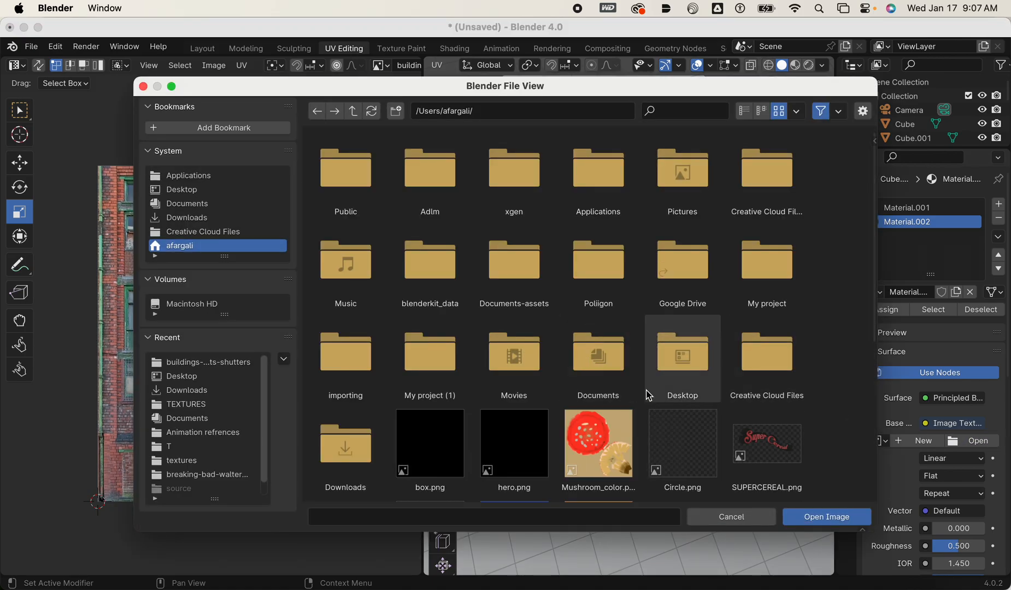
left_click(202, 220)
left_click(369, 181)
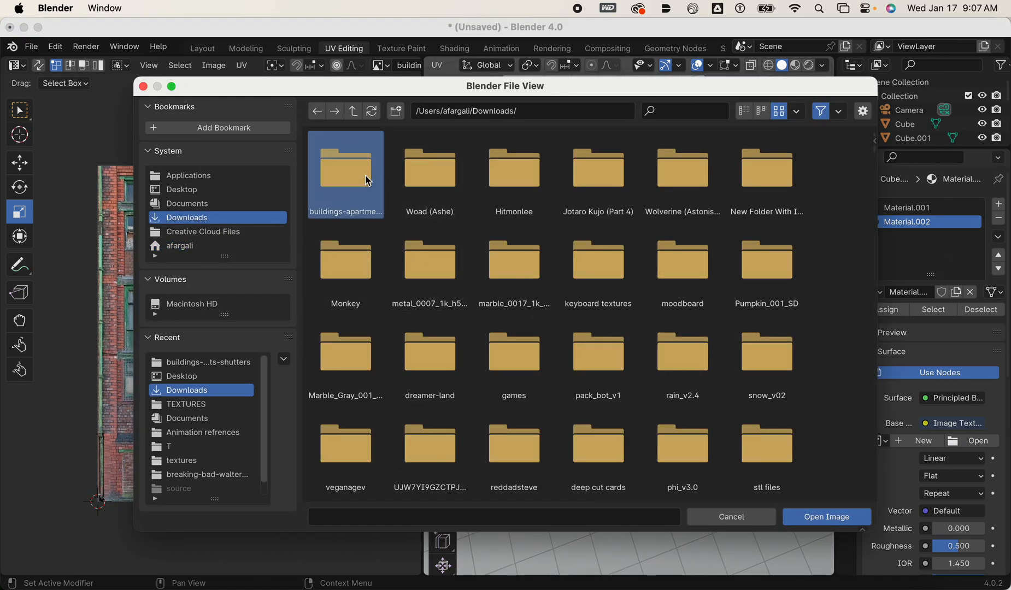
double_click(369, 181)
scroll(656, 326, "down", 10)
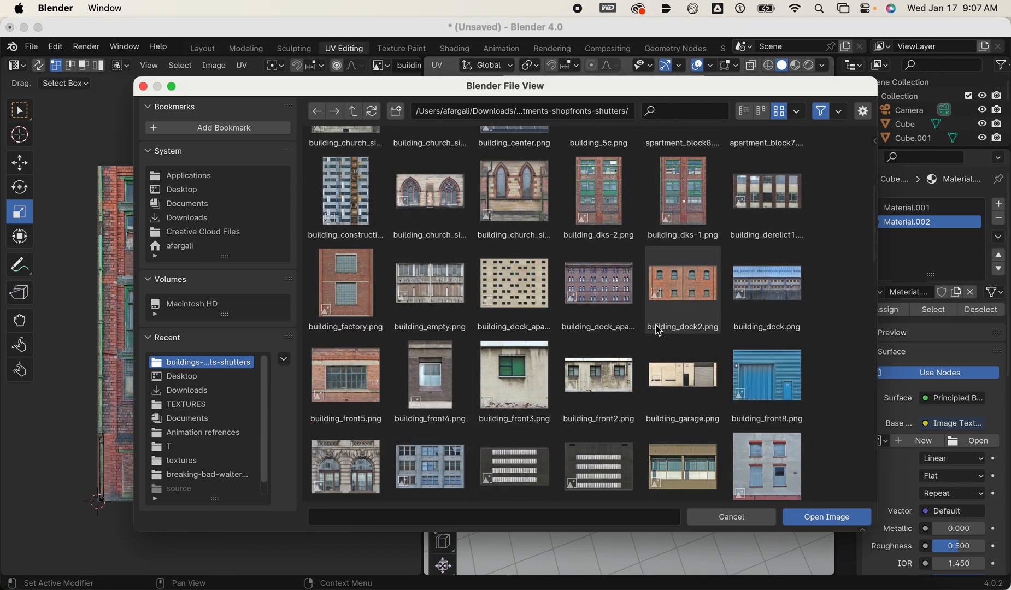
scroll(658, 328, "down", 3)
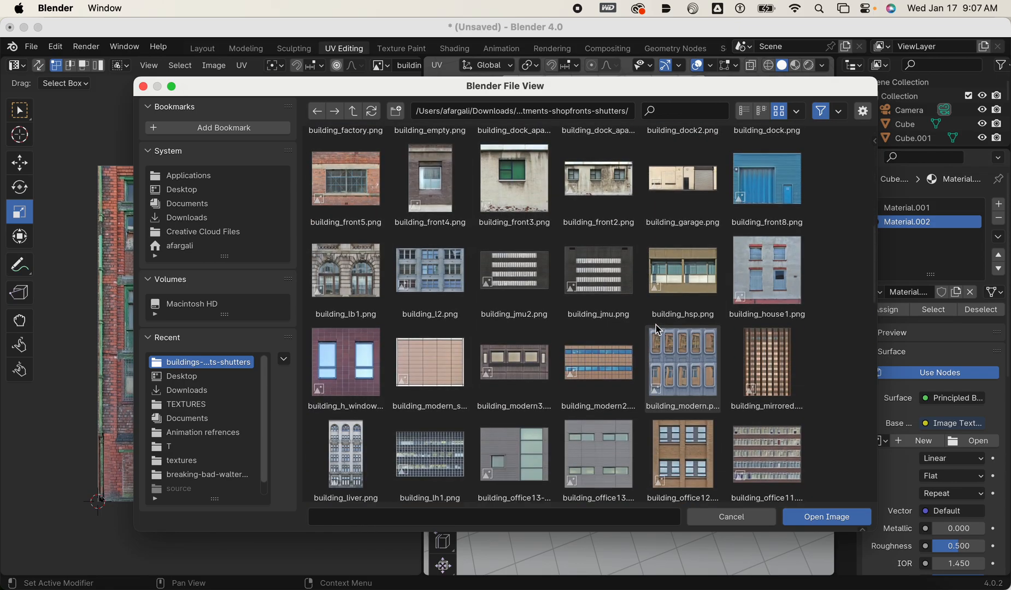
scroll(658, 328, "down", 6)
scroll(656, 325, "down", 5)
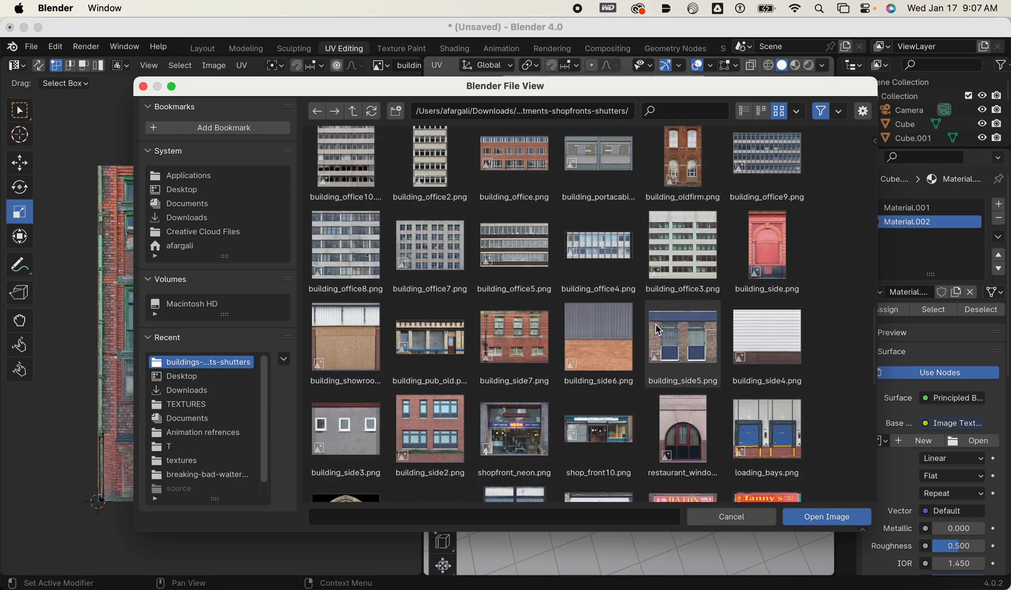
scroll(658, 328, "down", 3)
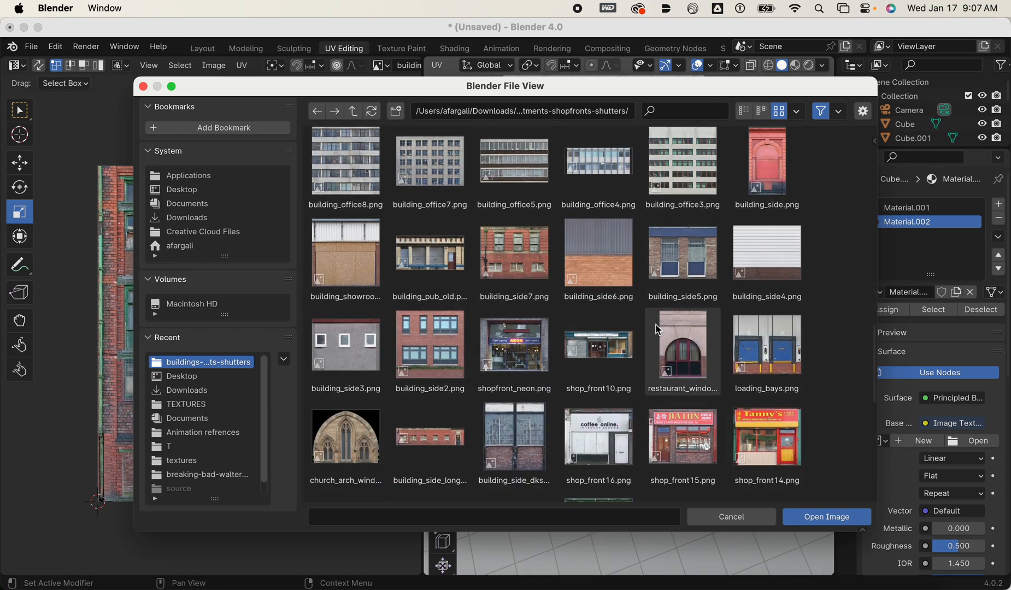
scroll(658, 328, "down", 2)
scroll(656, 324, "down", 4)
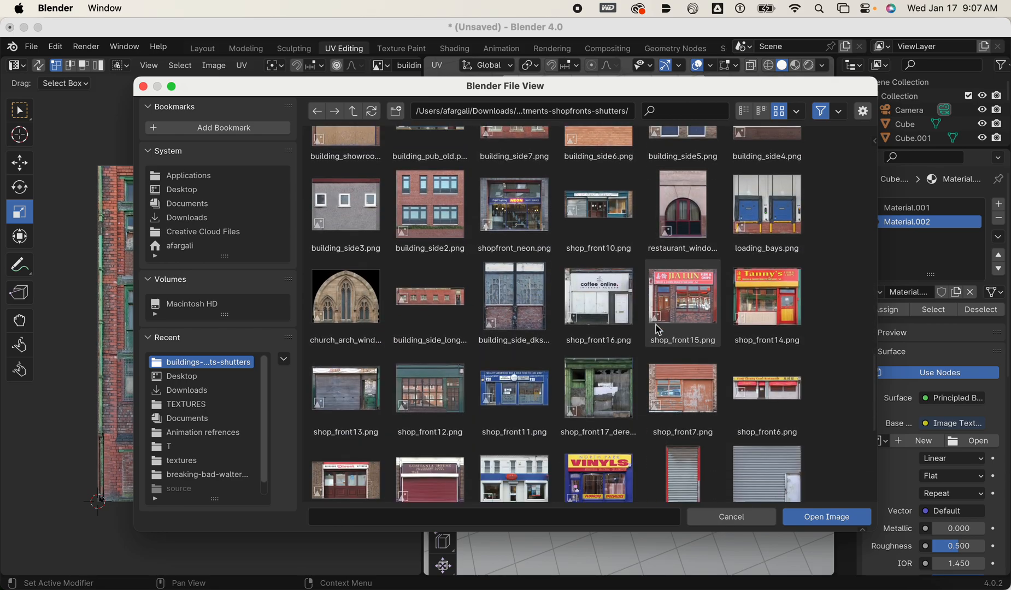
scroll(656, 324, "down", 3)
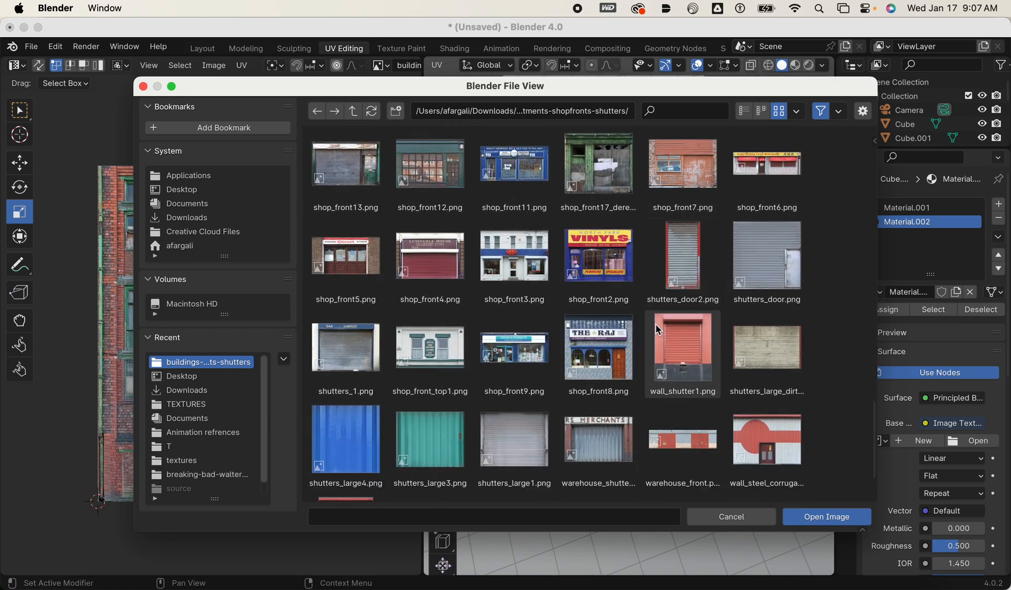
scroll(656, 325, "up", 2)
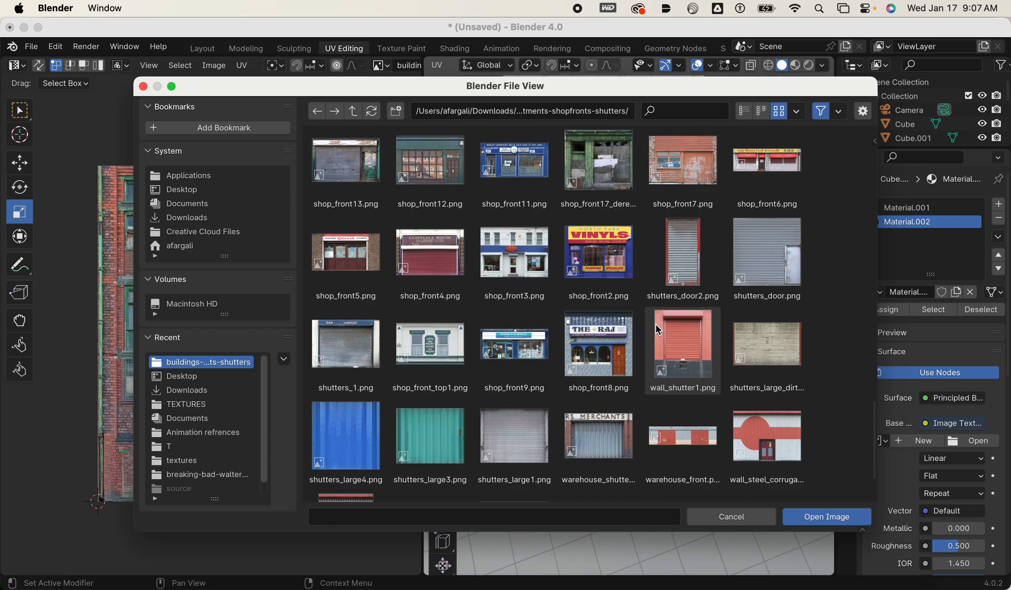
scroll(656, 325, "up", 4)
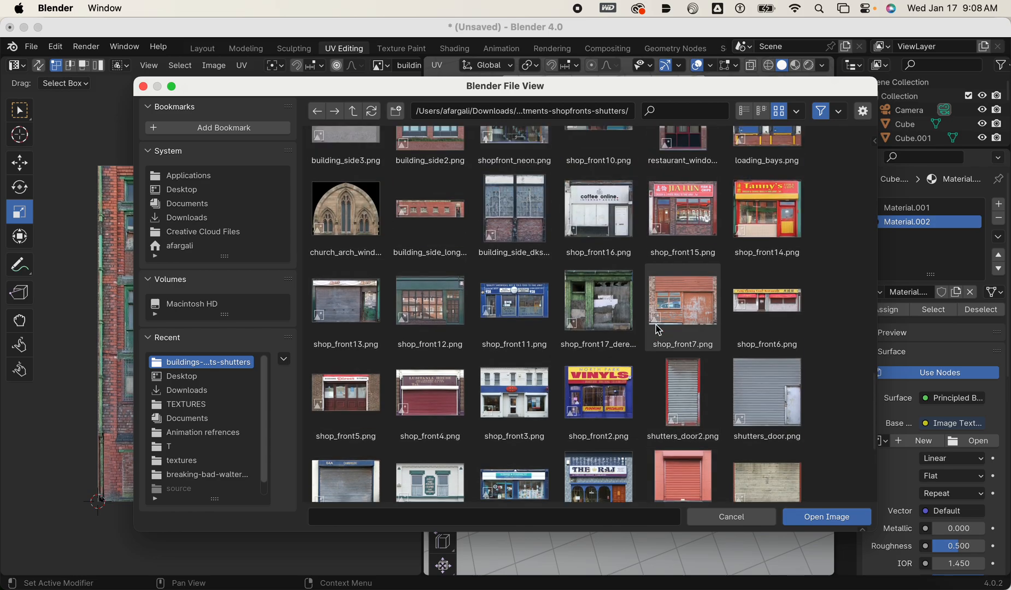
scroll(658, 330, "up", 7)
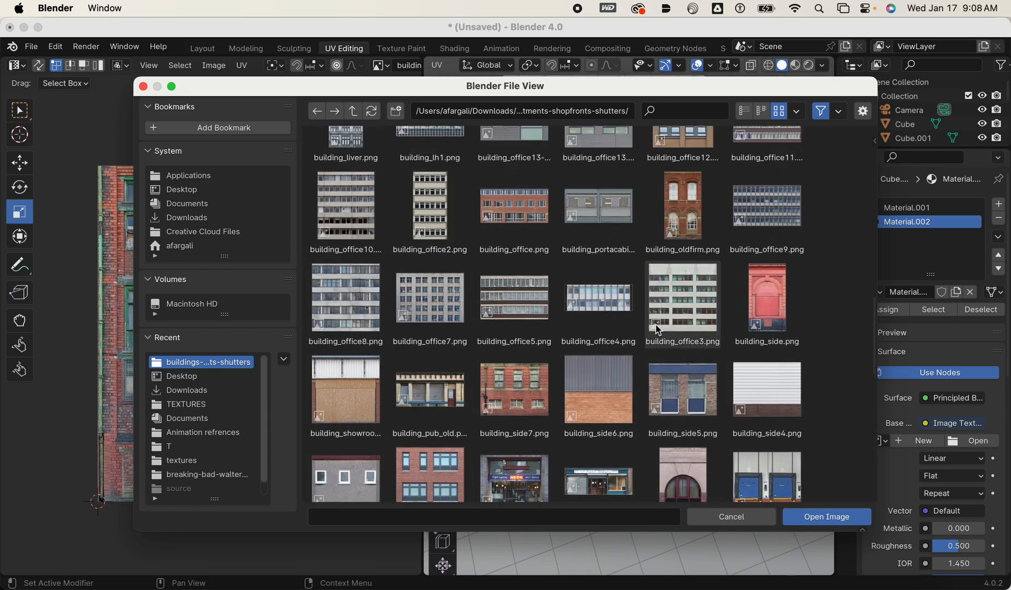
scroll(659, 330, "up", 6)
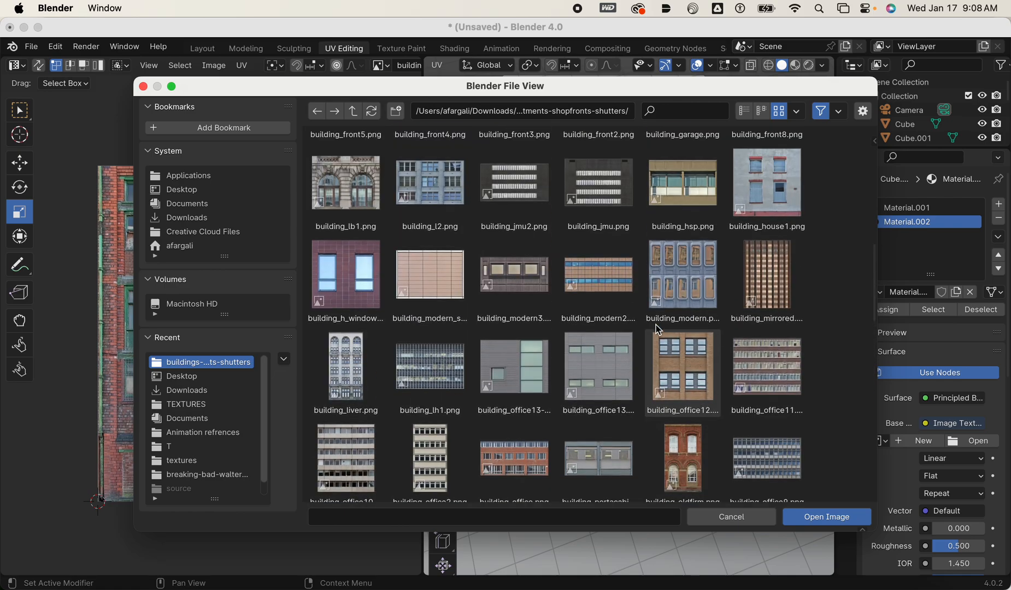
scroll(656, 325, "up", 7)
scroll(656, 324, "up", 5)
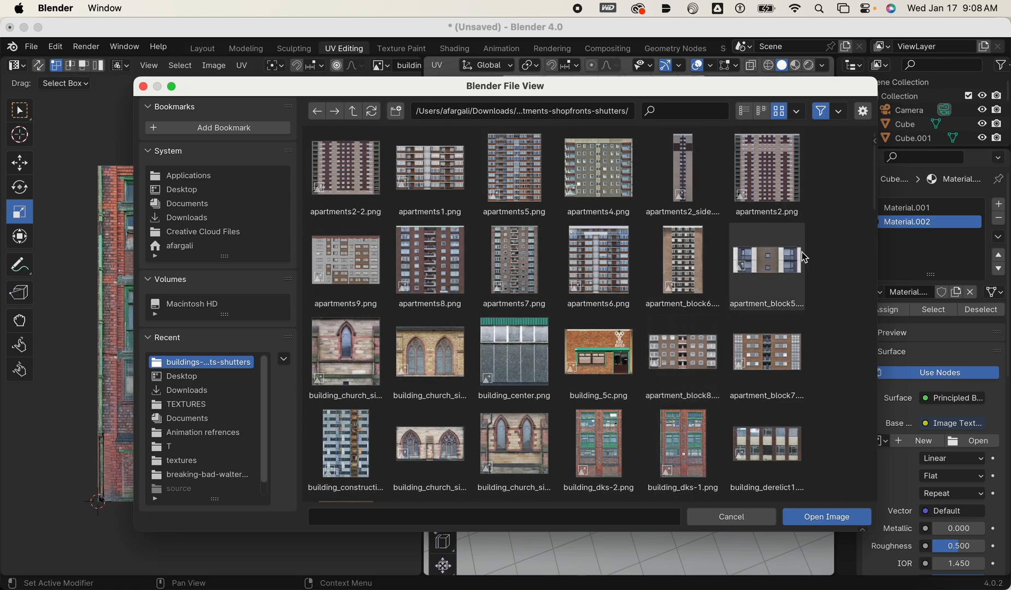
left_click(733, 521)
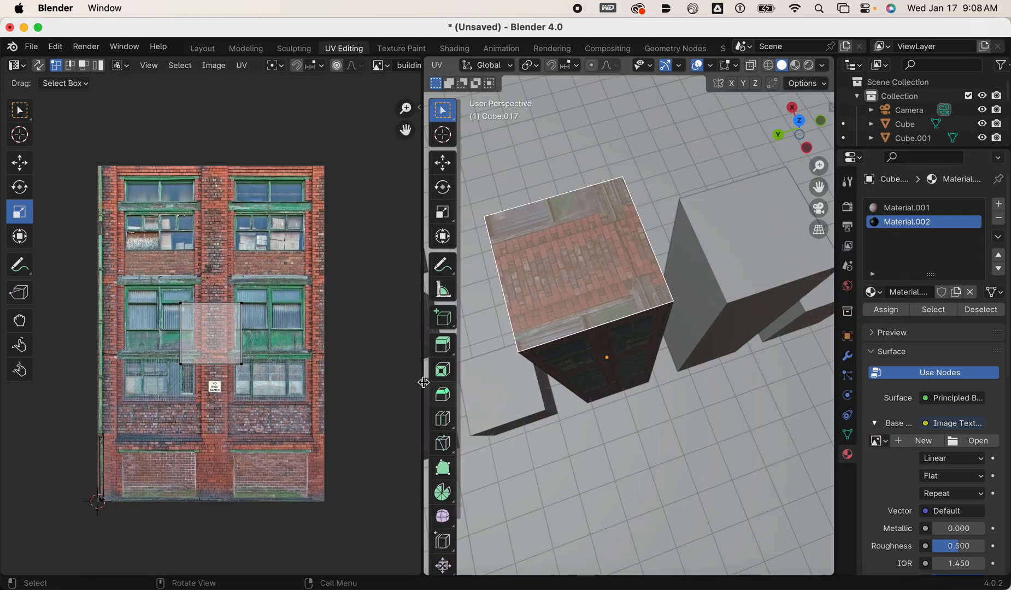
Move the roof face's UVs down onto the brickwork at the base of the facade image.
scroll(383, 347, "up", 1)
middle_click_drag(289, 329, 338, 293, "shift")
left_click_drag(366, 378, 348, 385)
middle_click_drag(348, 385, 242, 241, "shift")
scroll(334, 355, "up", 3)
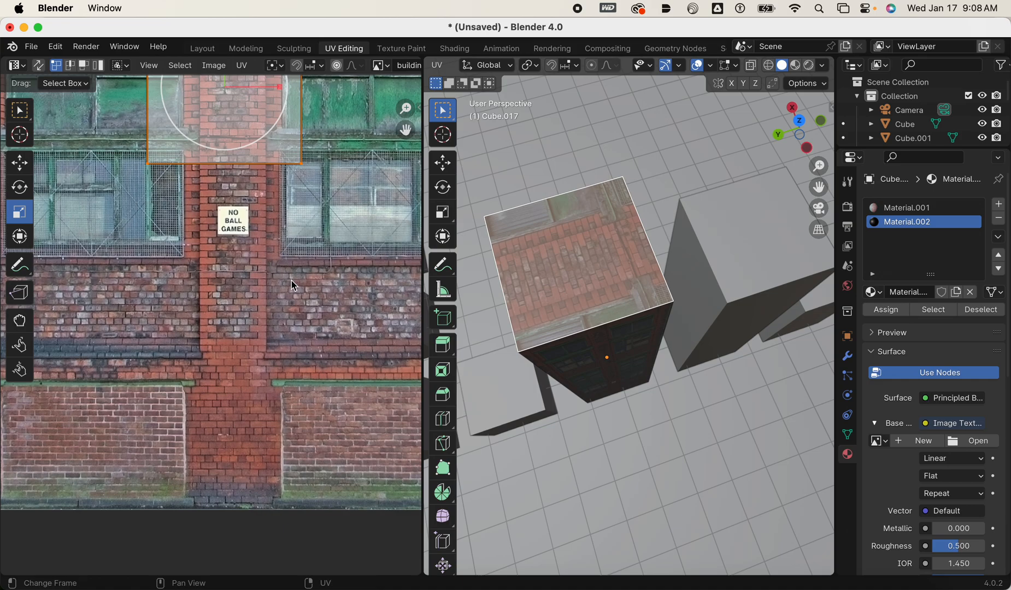
middle_click_drag(315, 310, 278, 297)
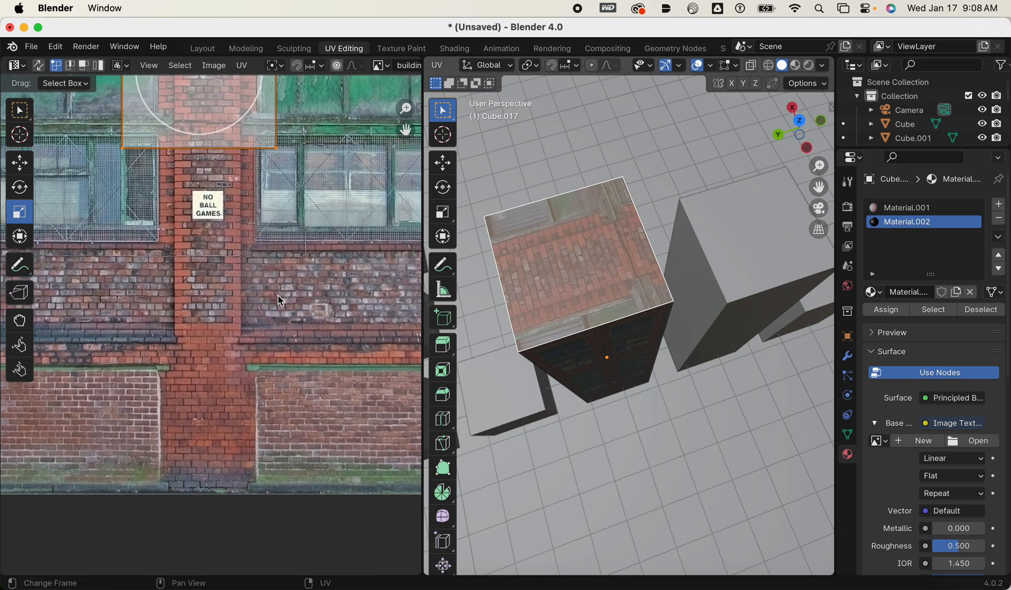
key("g")
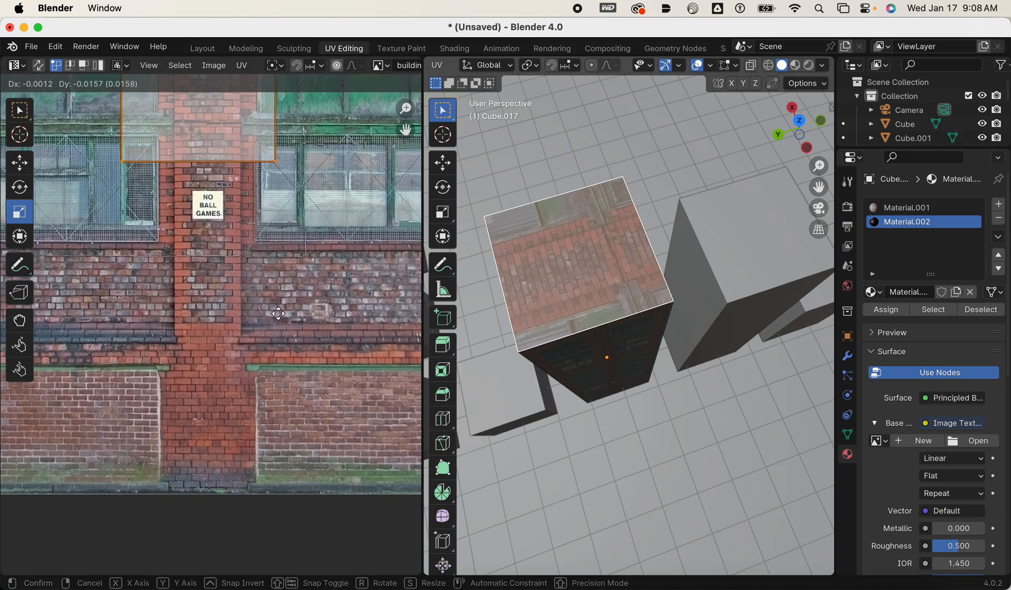
left_click(291, 104)
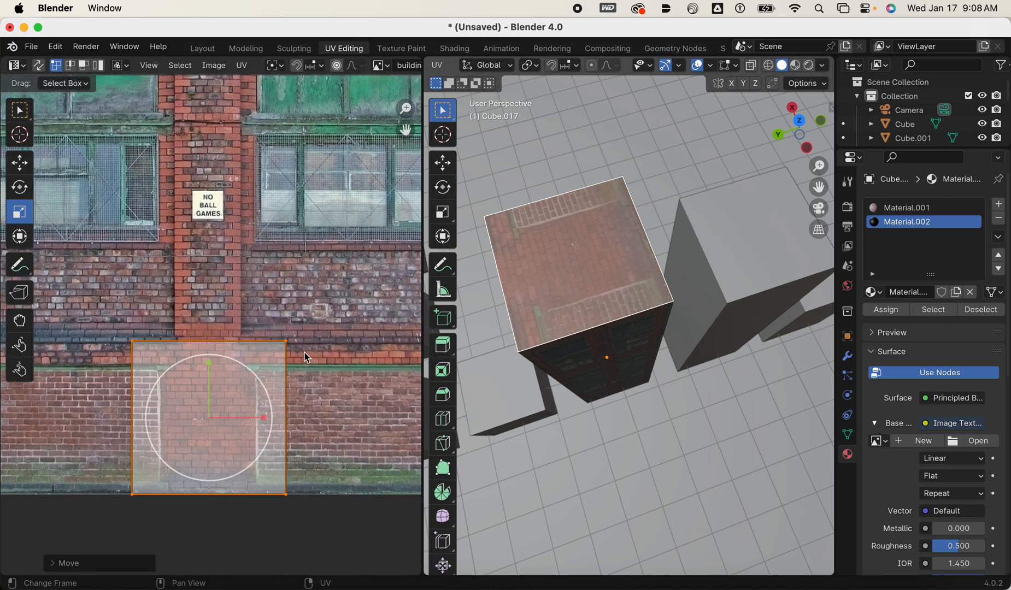
Shrink the roof face's UVs and position them within the plain brick area at the facade's base.
key("s")
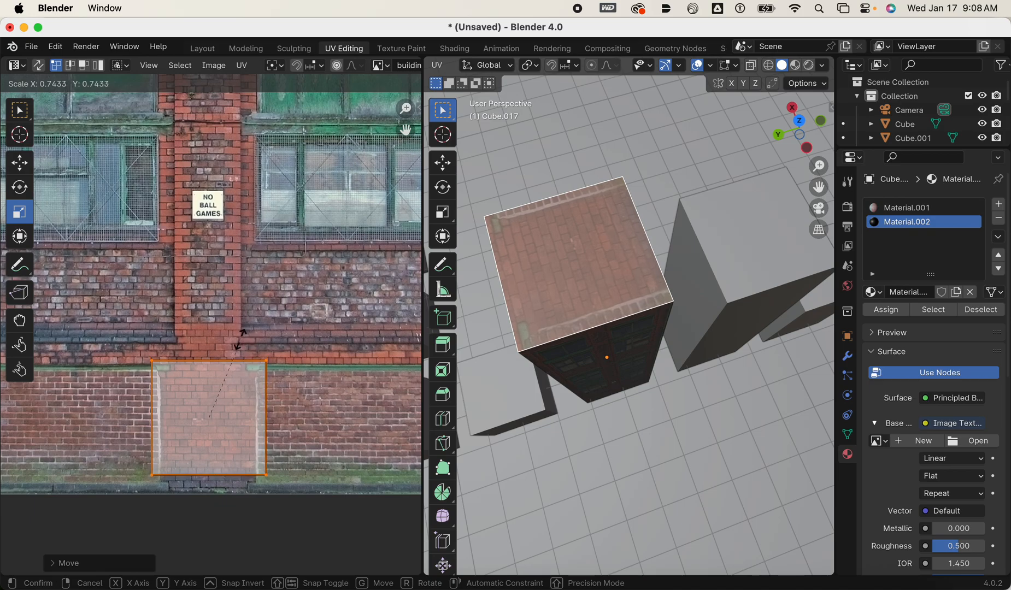
left_click(243, 358)
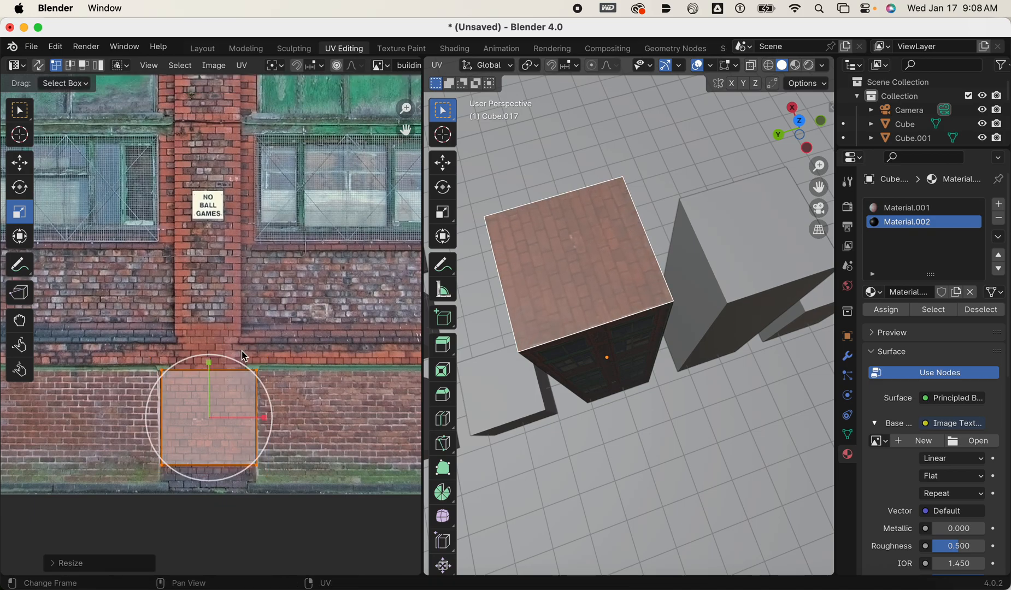
key("g")
left_click(250, 335)
Examine the tower's facade texture on the sides and the brick mapping on its roof face.
middle_click_drag(546, 295, 623, 240)
left_click(629, 255)
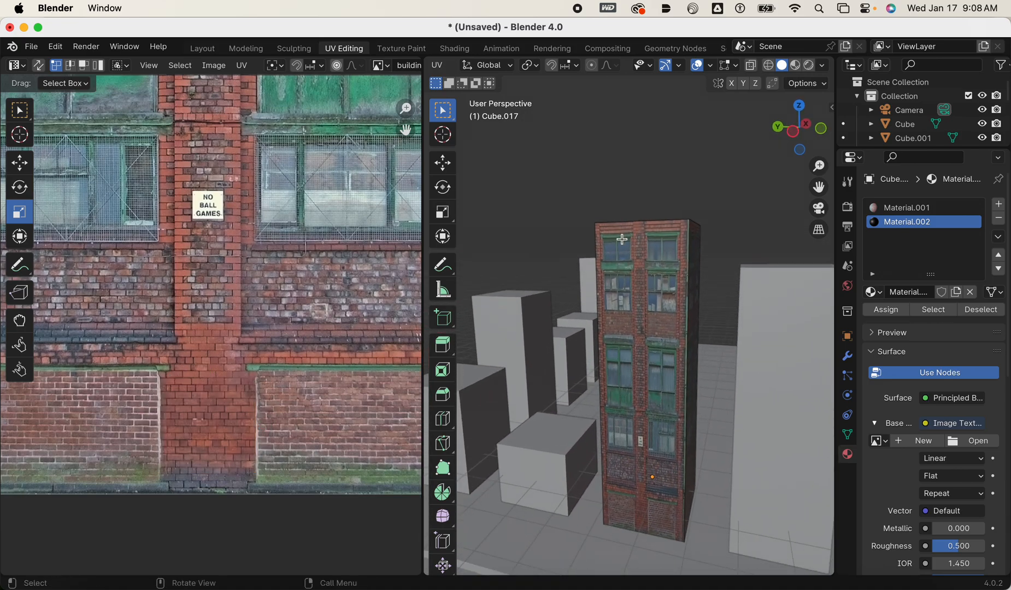
scroll(297, 231, "down", 4)
middle_click_drag(300, 232, 294, 266, "shift")
scroll(304, 254, "up", 2)
middle_click_drag(629, 232, 585, 315)
scroll(583, 298, "up", 5)
left_click(600, 278)
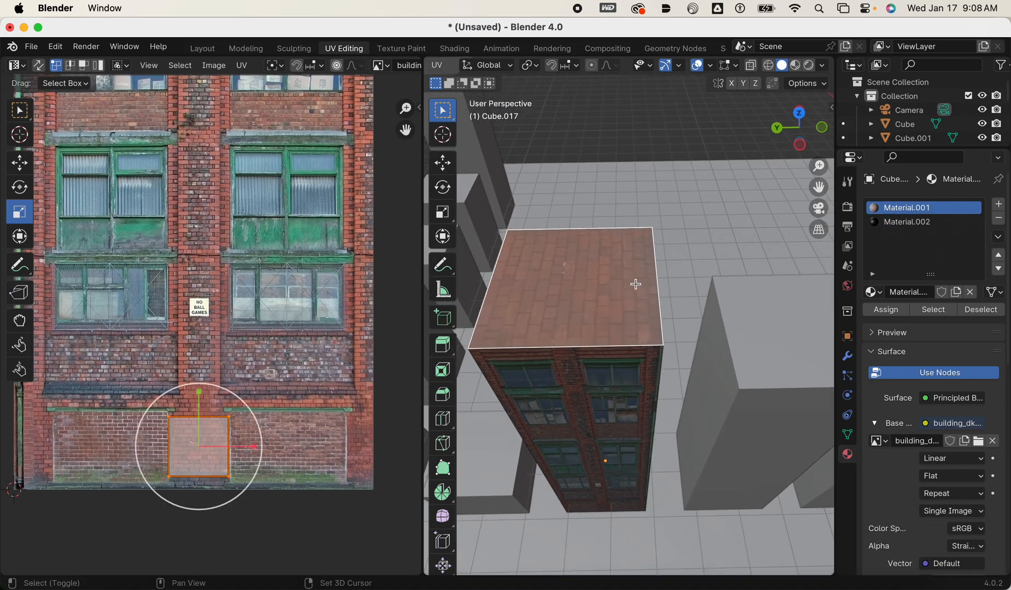
middle_click_drag(638, 285, 662, 310, "shift")
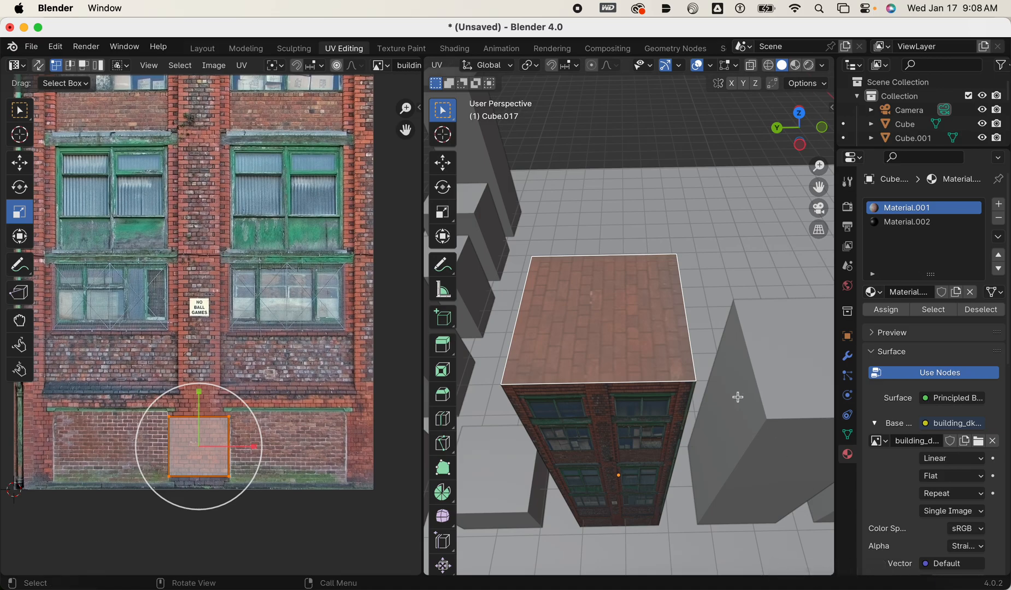
Leave Edit Mode, select the neighbouring tall box building and create a new material for it.
scroll(741, 407, "down", 6)
middle_click_drag(744, 418, 565, 378)
key("Tab")
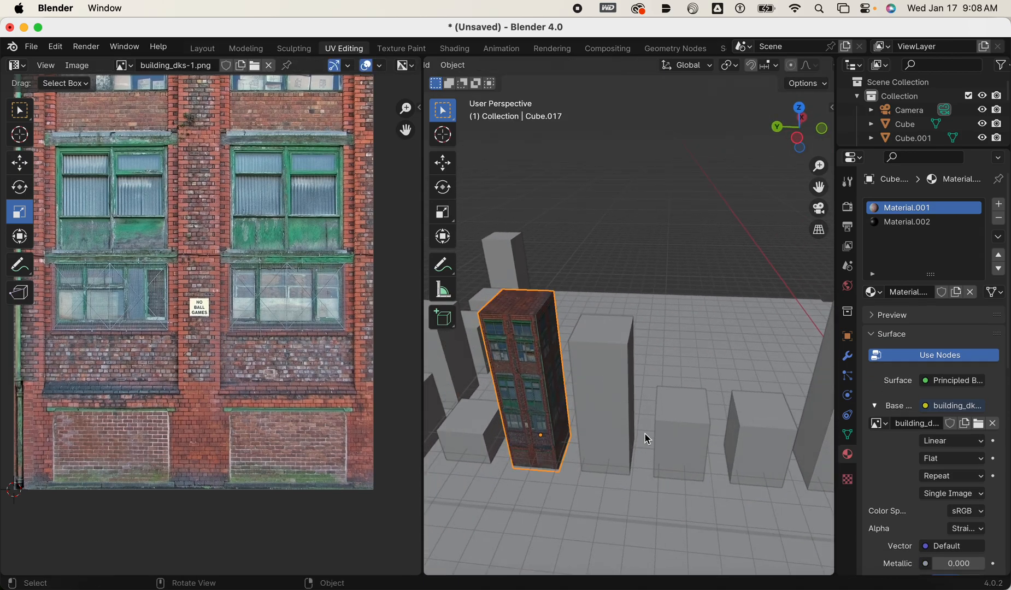
left_click(629, 409)
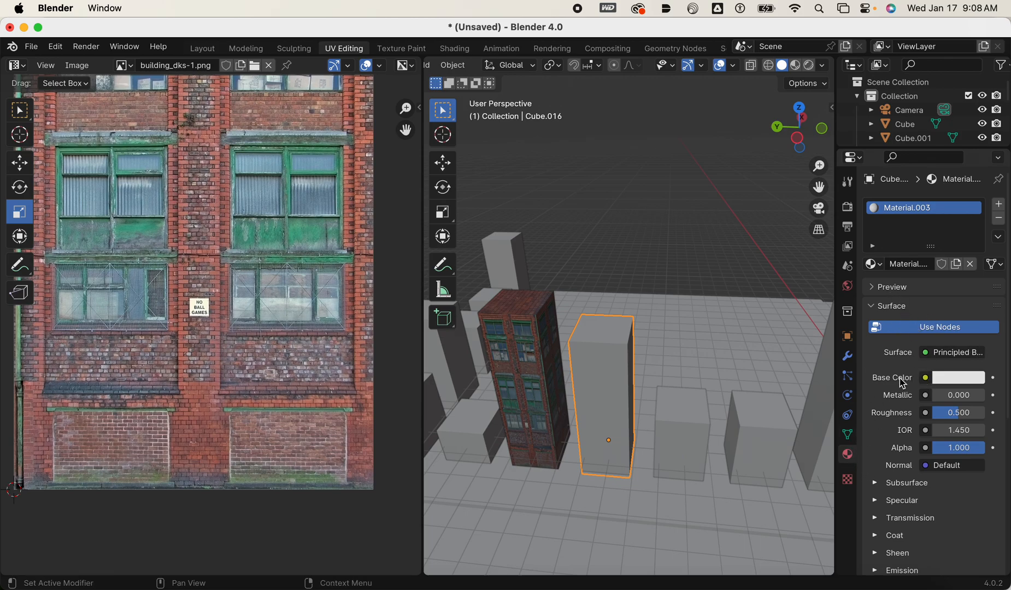
Link an image texture to the material's base color and load apartments8.png from the buildings texture folder in Downloads.
left_click(924, 379)
left_click(628, 256)
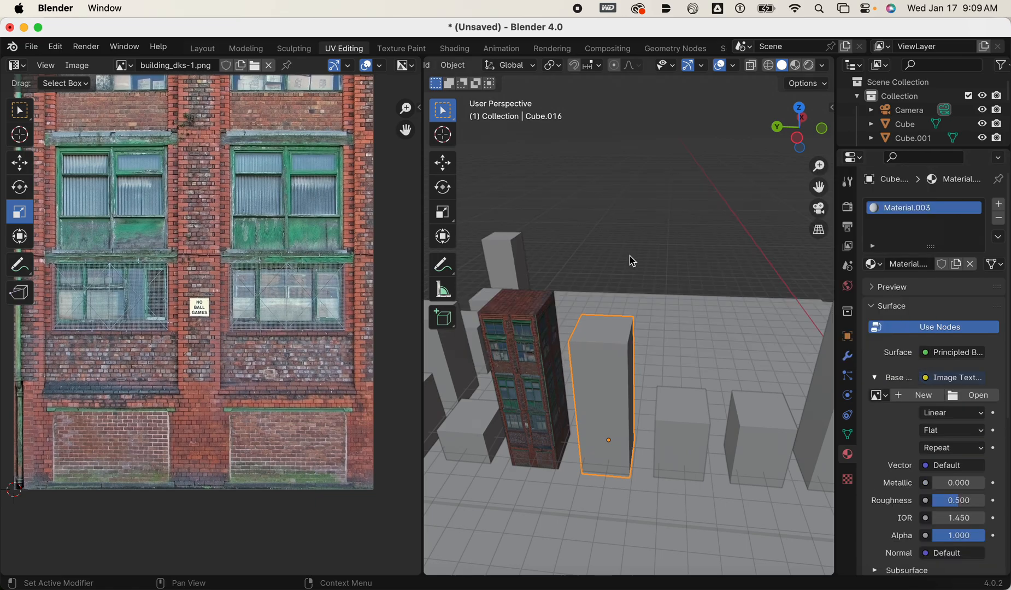
left_click(979, 397)
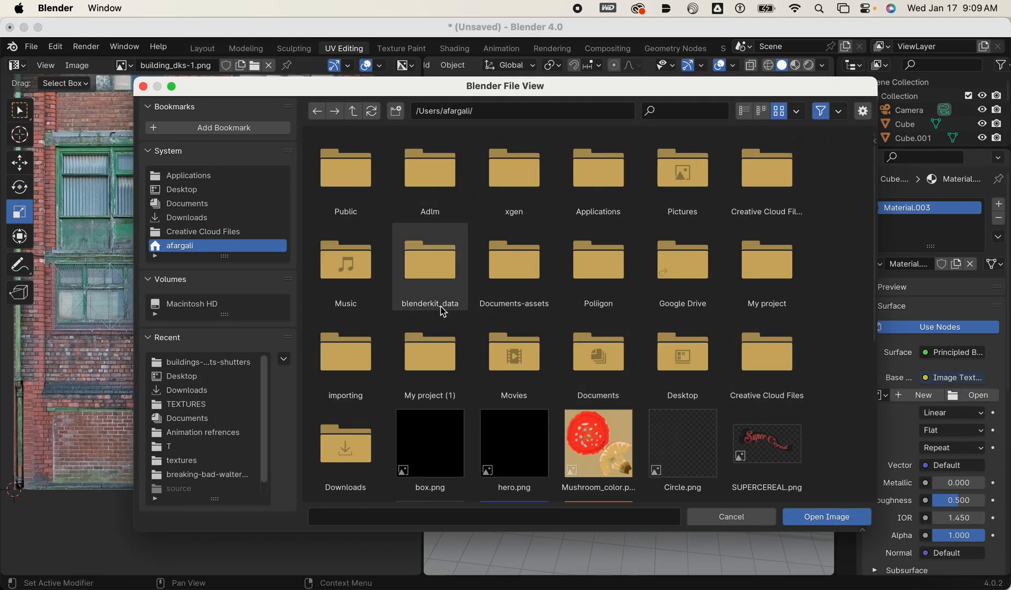
left_click(202, 220)
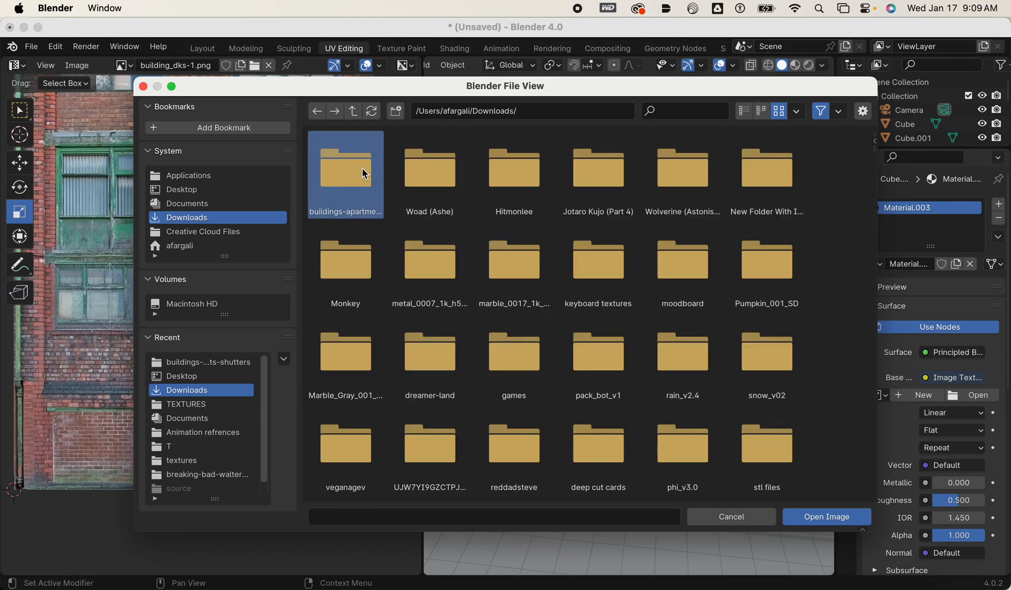
double_click(362, 169)
scroll(594, 311, "down", 3)
scroll(657, 356, "up", 2)
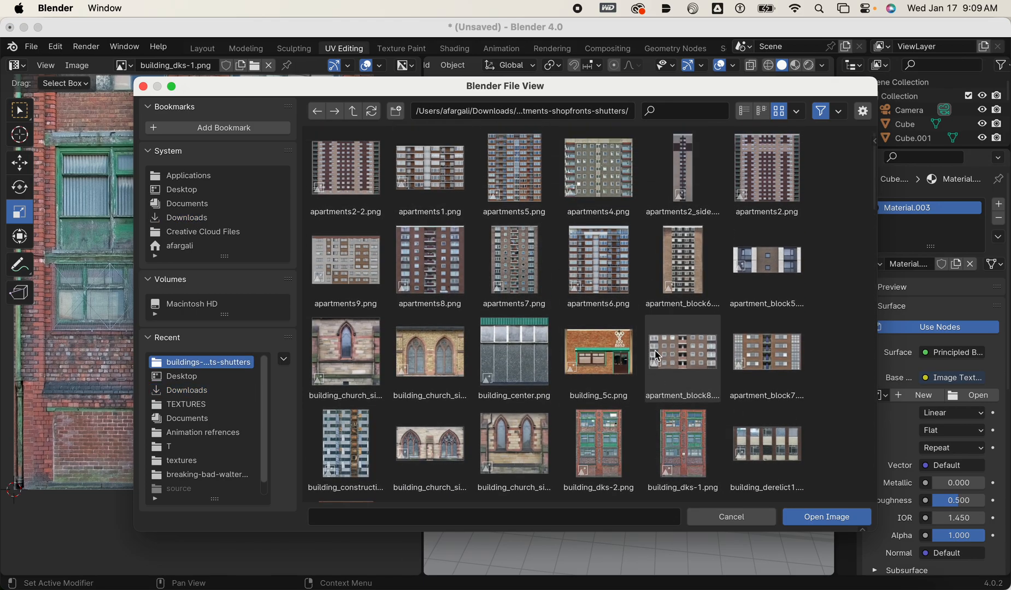
left_click(436, 263)
left_click(869, 519)
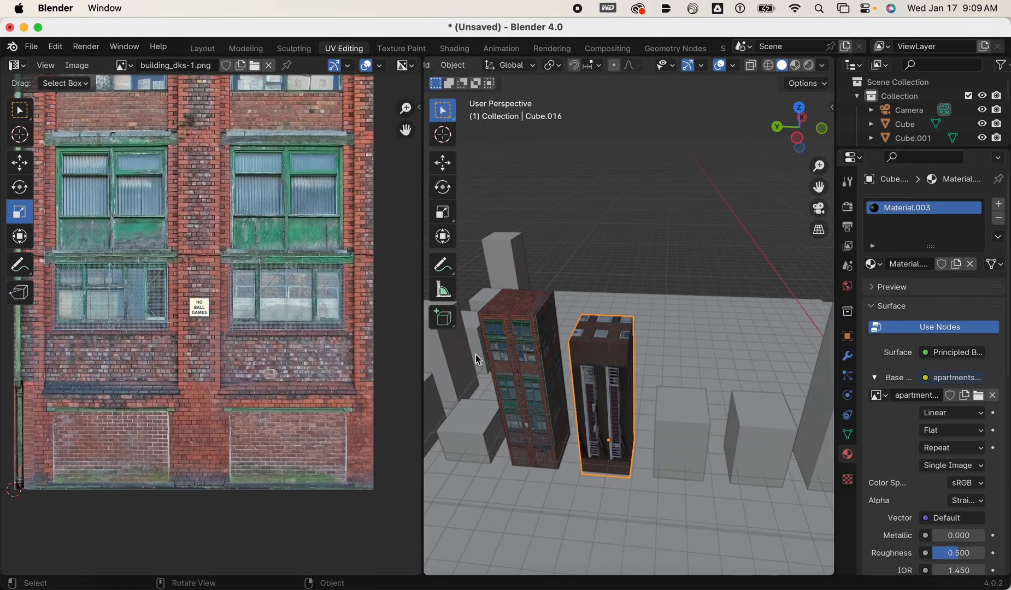
Enter Edit Mode on the second tower, select all its faces and unwrap them with Cube Projection.
scroll(653, 406, "down", 3)
middle_click_drag(653, 407, 686, 391)
scroll(673, 387, "up", 4)
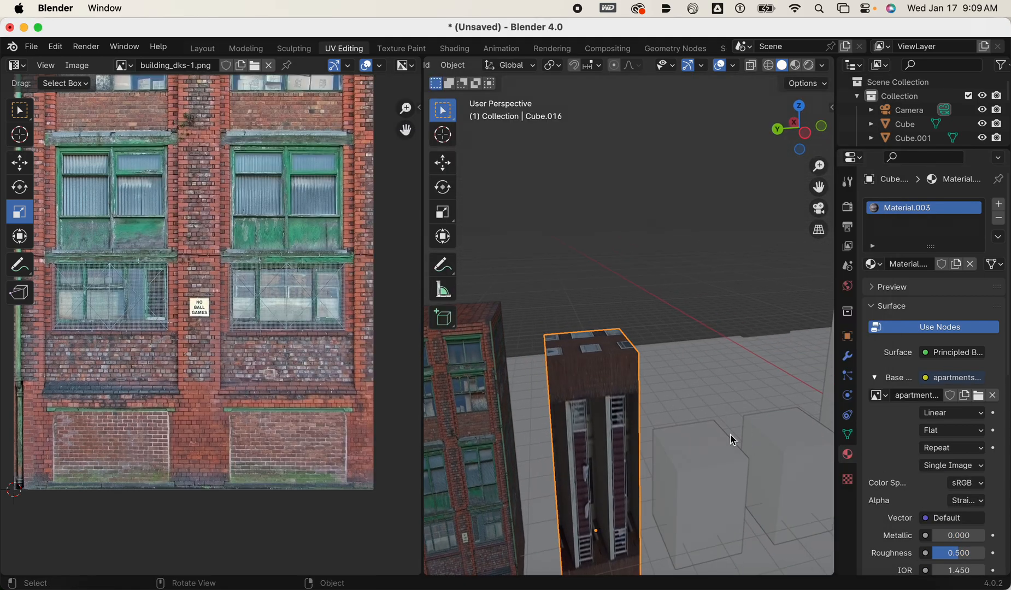
scroll(360, 317, "down", 1)
key("Tab")
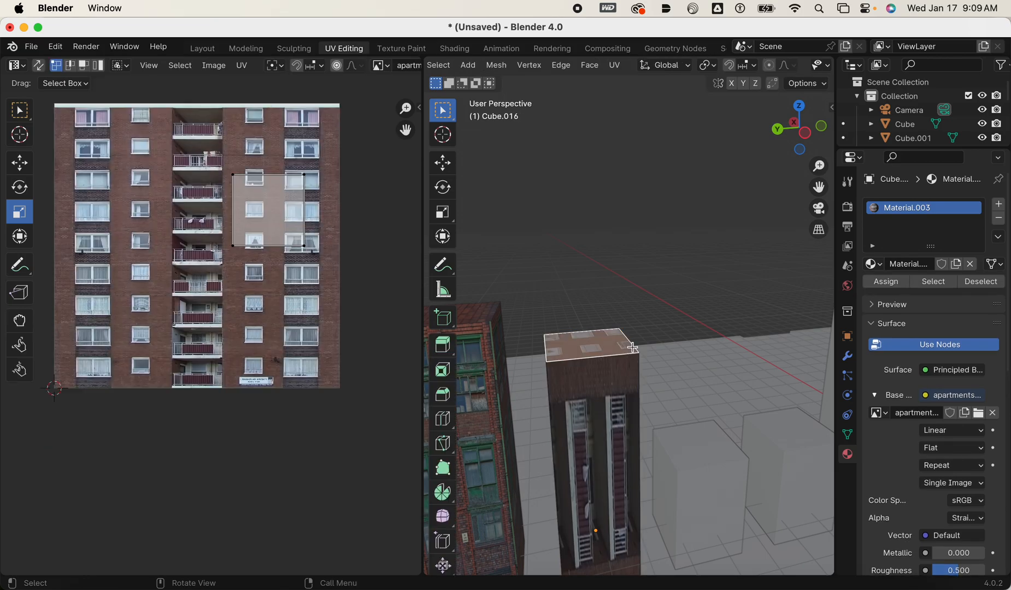
key("a")
key("u")
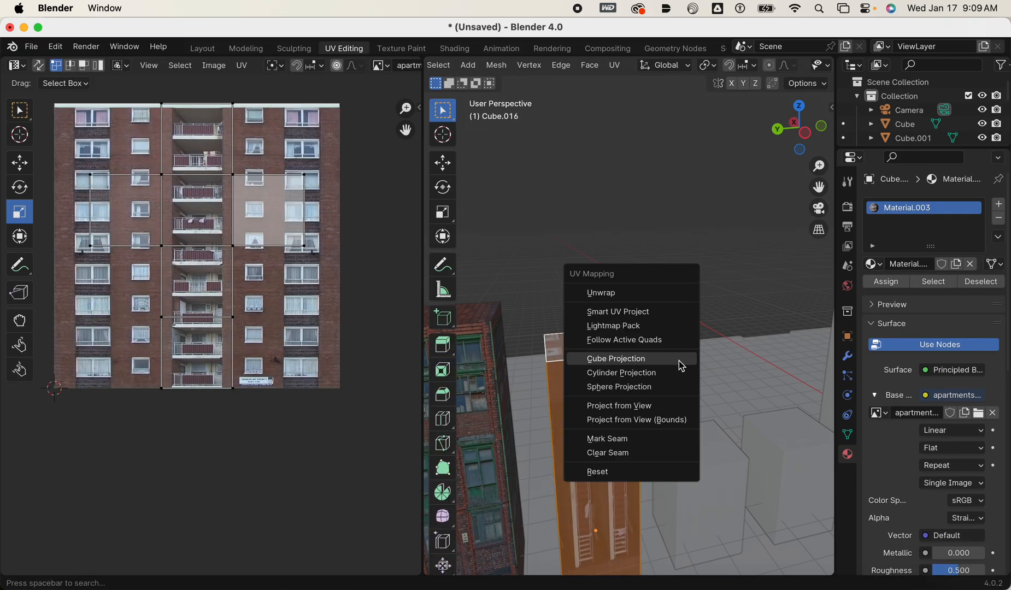
left_click(676, 360)
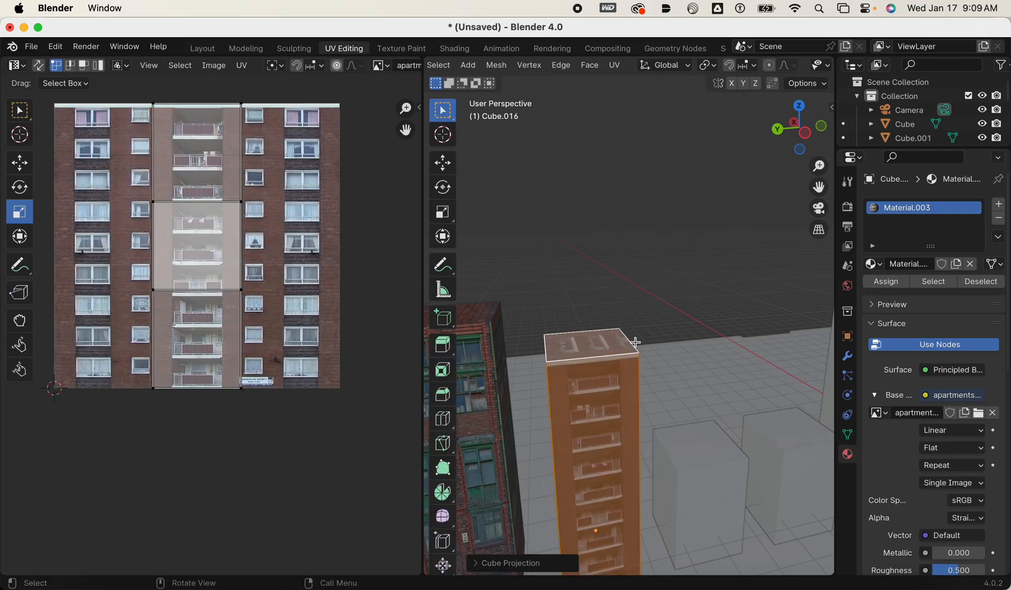
Examine how the projected facade image maps onto the second tower's sides and its balcony face.
scroll(635, 345, "down", 3)
middle_click_drag(637, 352, 679, 369)
middle_click_drag(526, 385, 573, 351)
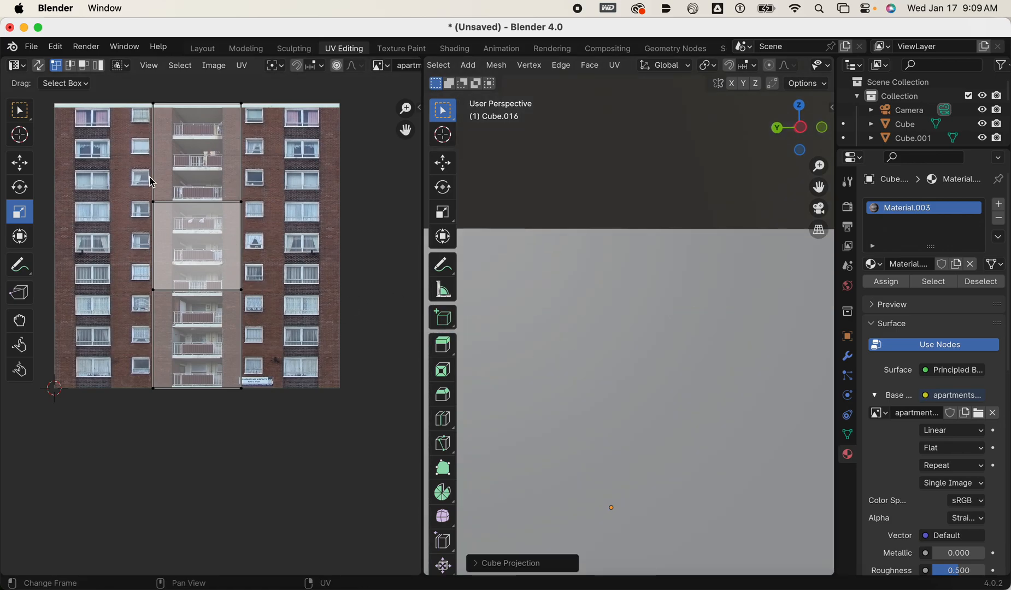
middle_click_drag(268, 338, 261, 383, "shift")
scroll(551, 316, "down", 6)
middle_click_drag(550, 316, 544, 402)
scroll(574, 350, "up", 4)
middle_click_drag(574, 351, 517, 332, "shift")
scroll(595, 358, "up", 1)
left_click(592, 213)
left_click(565, 365)
scroll(564, 353, "up", 1)
scroll(553, 324, "up", 2)
scroll(430, 355, "up", 1)
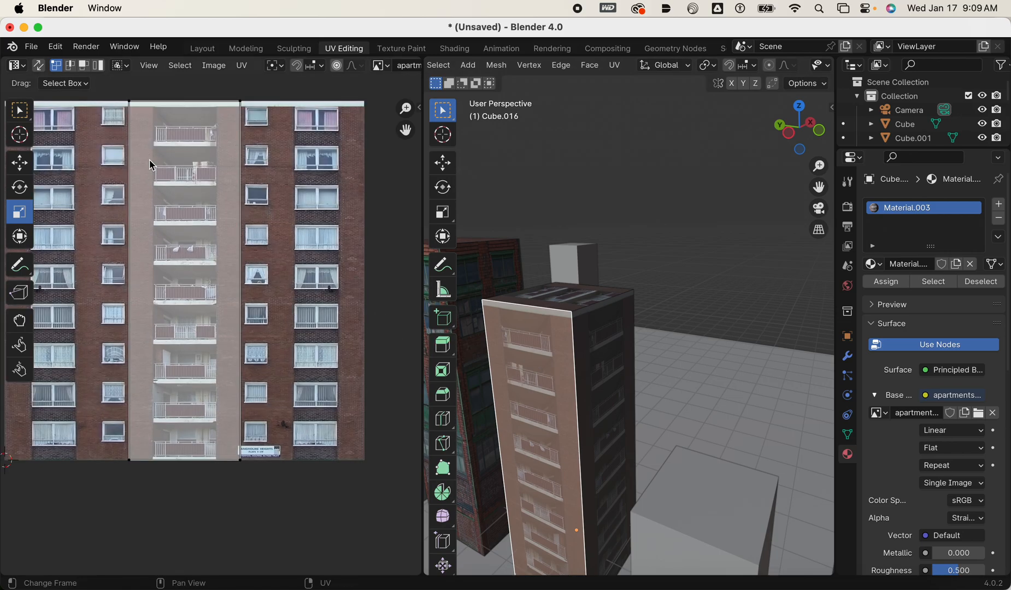
Select the side face adjoining the balcony face and move its UVs horizontally onto the window columns beside the balconies.
left_click(609, 396)
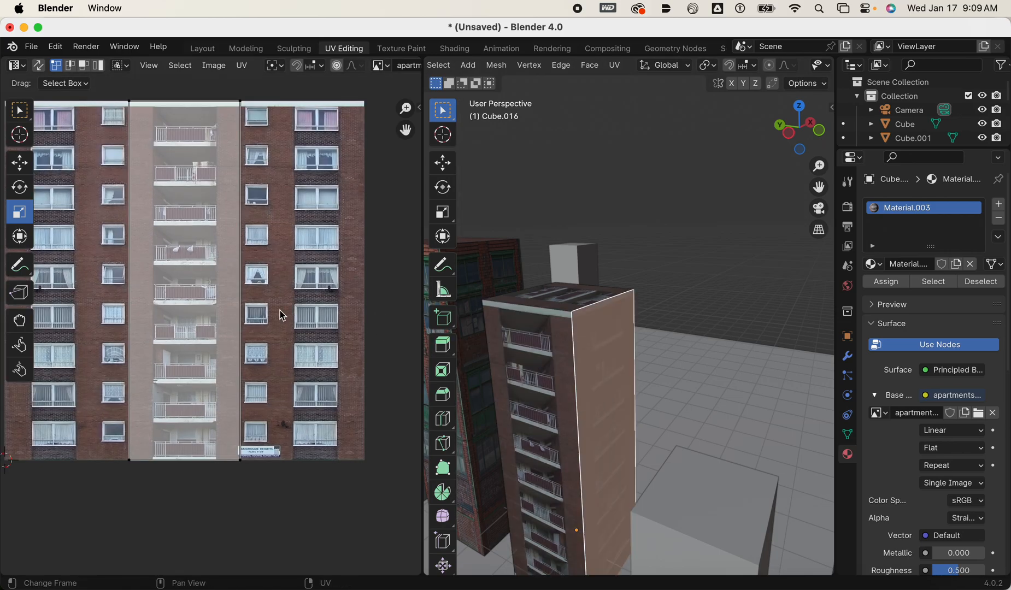
left_click(169, 254)
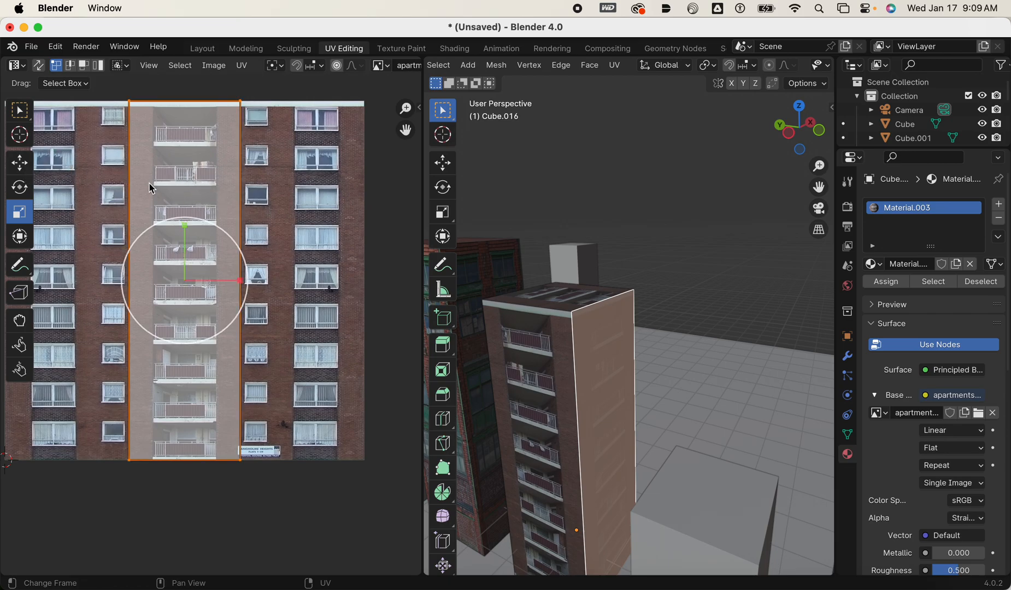
left_click(18, 166)
left_click_drag(235, 282, 354, 296)
Select the tower's opposite side face and move its UVs about 0.30 sideways onto the window columns of the facade image.
middle_click_drag(641, 320, 615, 318)
left_click(675, 335)
scroll(675, 335, "down", 3)
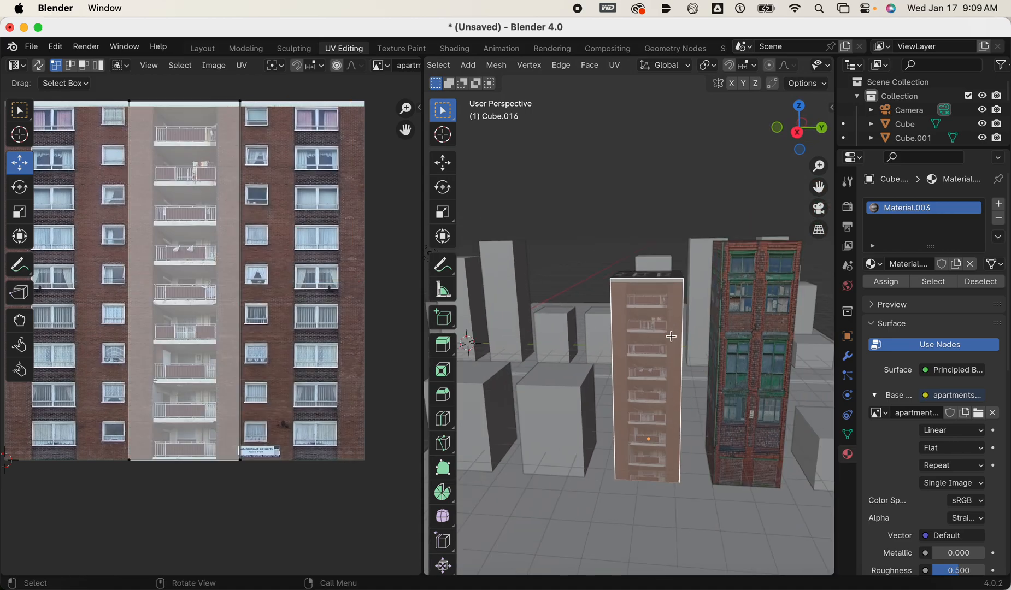
scroll(279, 310, "down", 3)
scroll(226, 298, "up", 2)
scroll(221, 268, "down", 2)
left_click_drag(94, 172, 284, 479)
key("g")
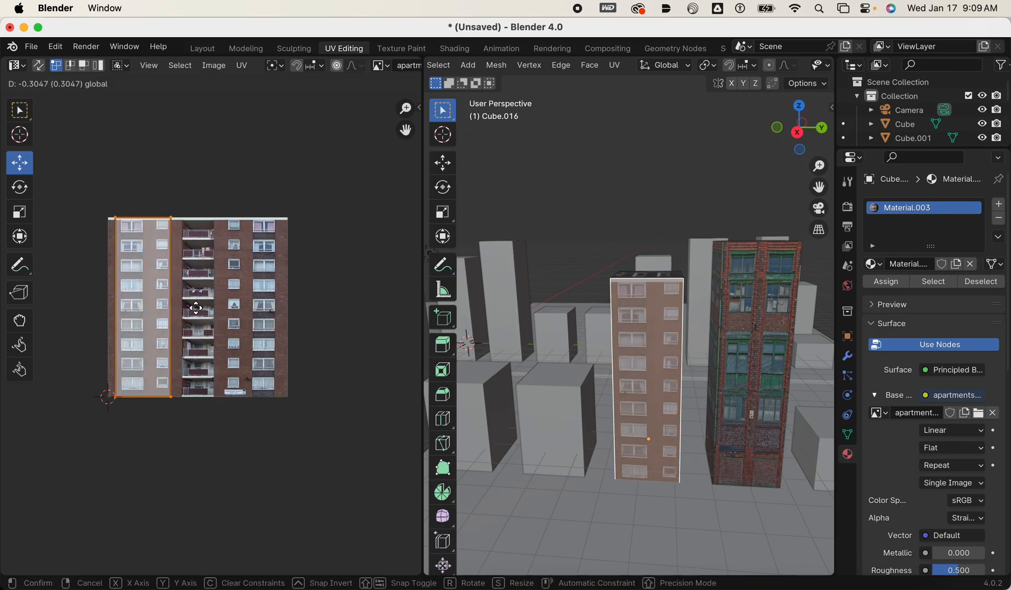
left_click(198, 310)
Select the tower's roof face and move all its UVs up to the top of the facade image.
mouse_move(670, 394)
middle_mouse_down()
mouse_move(651, 385)
mouse_move(665, 400)
middle_mouse_up()
middle_click_drag(703, 357, 781, 363)
left_click(677, 278)
scroll(677, 278, "up", 3)
middle_click_drag(283, 252, 318, 251, "shift")
scroll(318, 375, "up", 3)
middle_click_drag(272, 301, 222, 275, "shift")
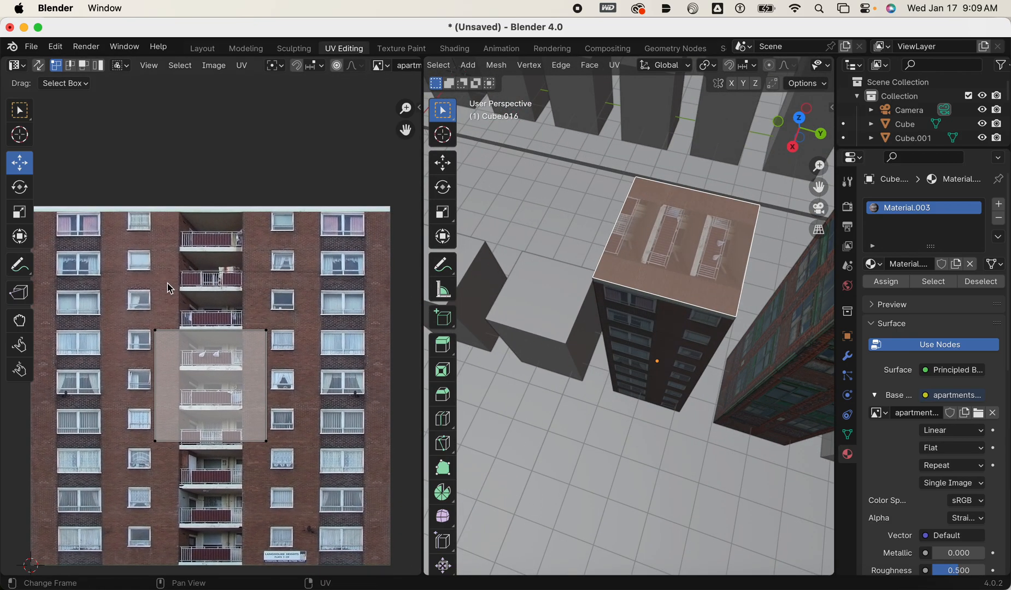
key("a")
left_click_drag(211, 333, 219, 199)
Raise the lower edge of the roof face's UVs into the white trim strip at the facade's top.
left_click_drag(102, 289, 310, 430)
scroll(310, 429, "up", 4)
left_click_drag(220, 430, 251, 167)
left_click(615, 522)
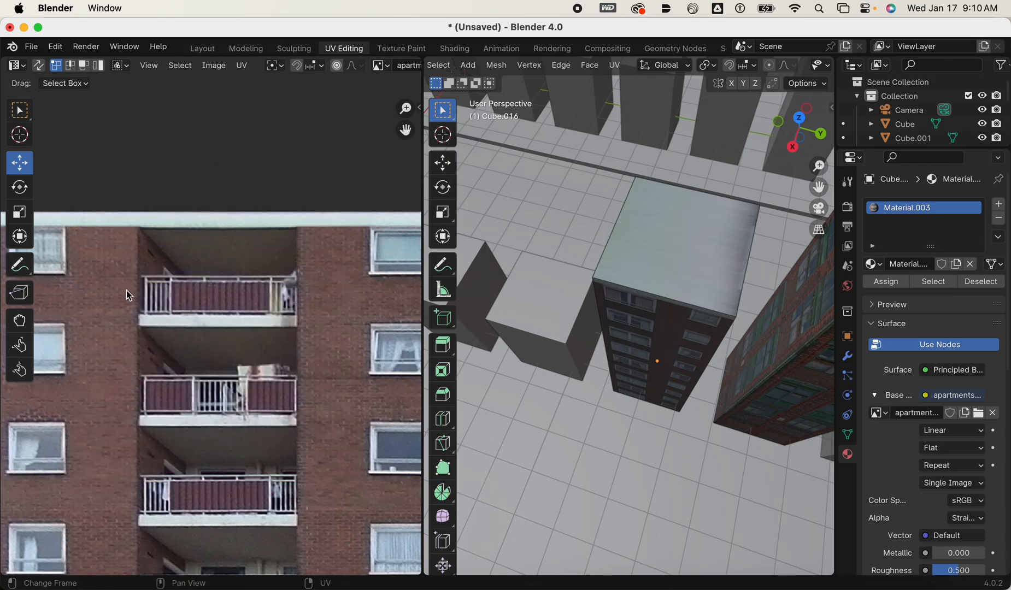
Nudge the upper edge of the roof face's UVs down within the white trim strip and deselect the face.
left_click(704, 256)
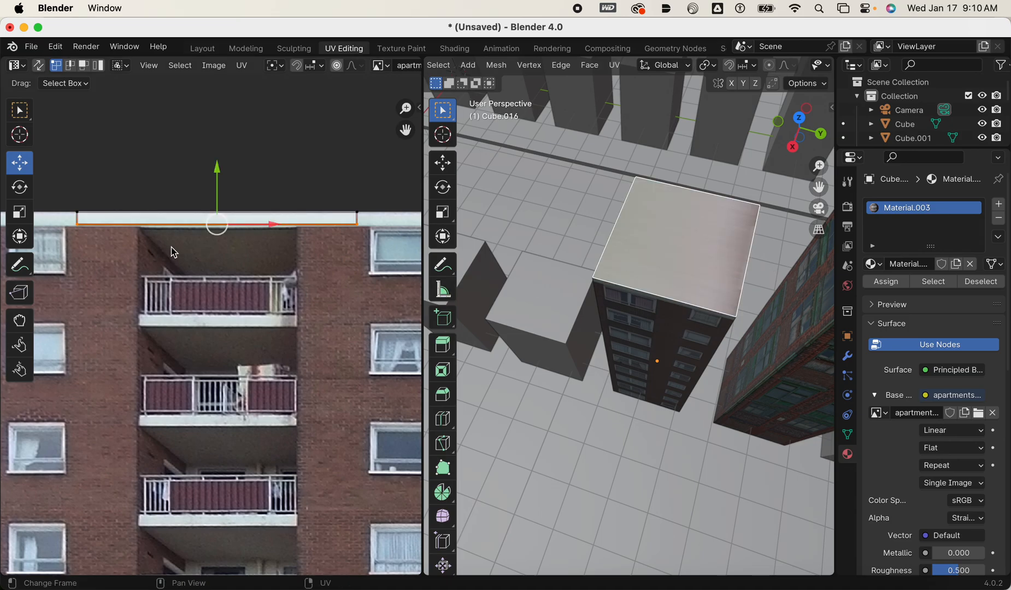
left_click(353, 212)
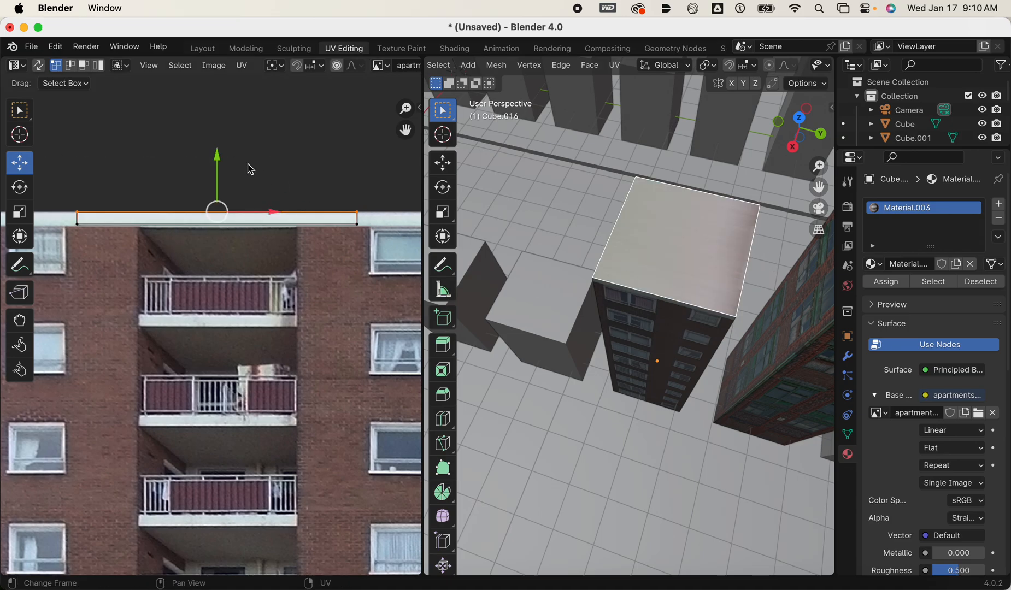
left_click_drag(219, 159, 214, 165)
scroll(682, 293, "down", 3)
middle_click_drag(684, 339, 705, 306)
left_click(695, 407)
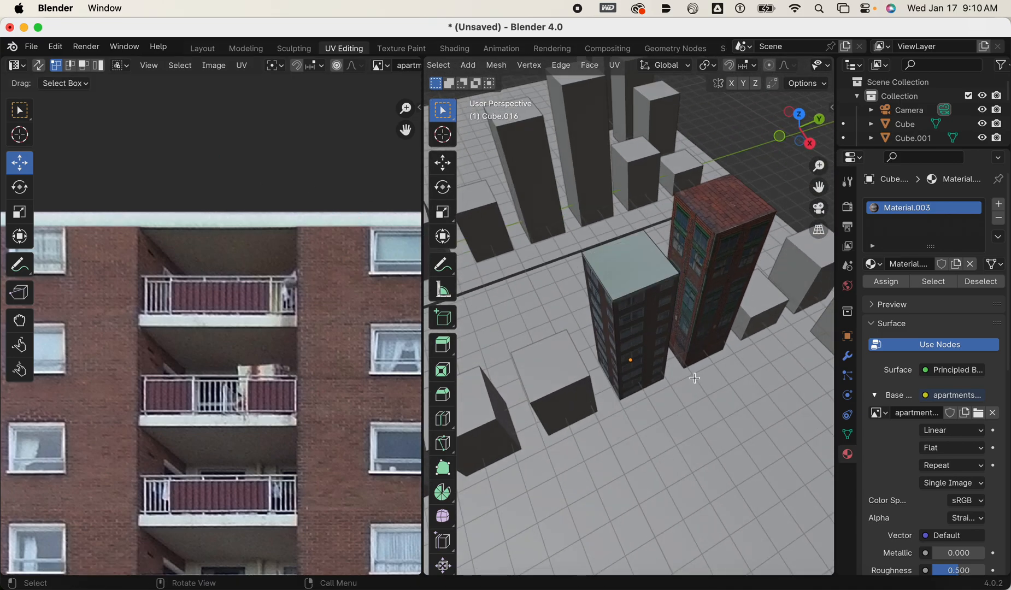
Examine the textured sides and roof of the second tower next to the brick tower from several angles.
middle_click_drag(686, 413, 775, 419)
scroll(646, 390, "up", 2)
middle_click_drag(596, 391, 656, 306)
left_click(557, 320)
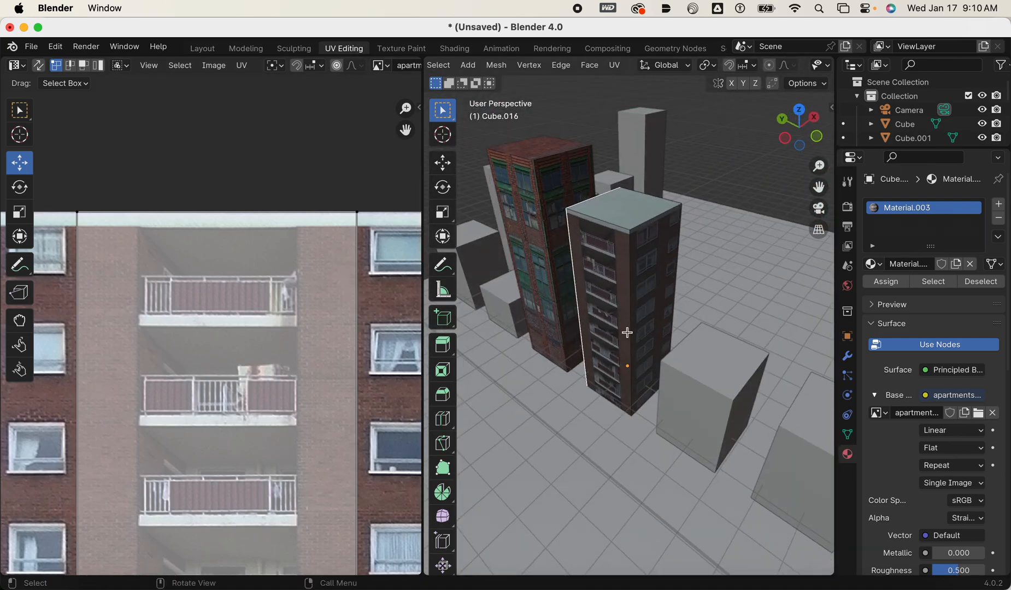
scroll(626, 429, "down", 5)
middle_click_drag(623, 452, 763, 418)
scroll(653, 450, "up", 3)
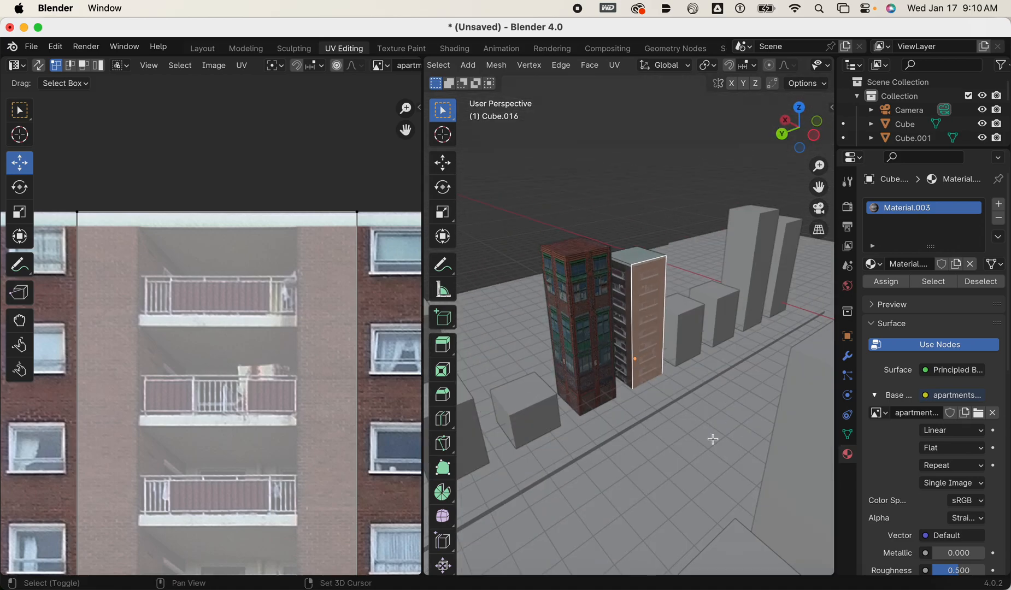
middle_click_drag(714, 440, 505, 415)
middle_click_drag(666, 418, 589, 415)
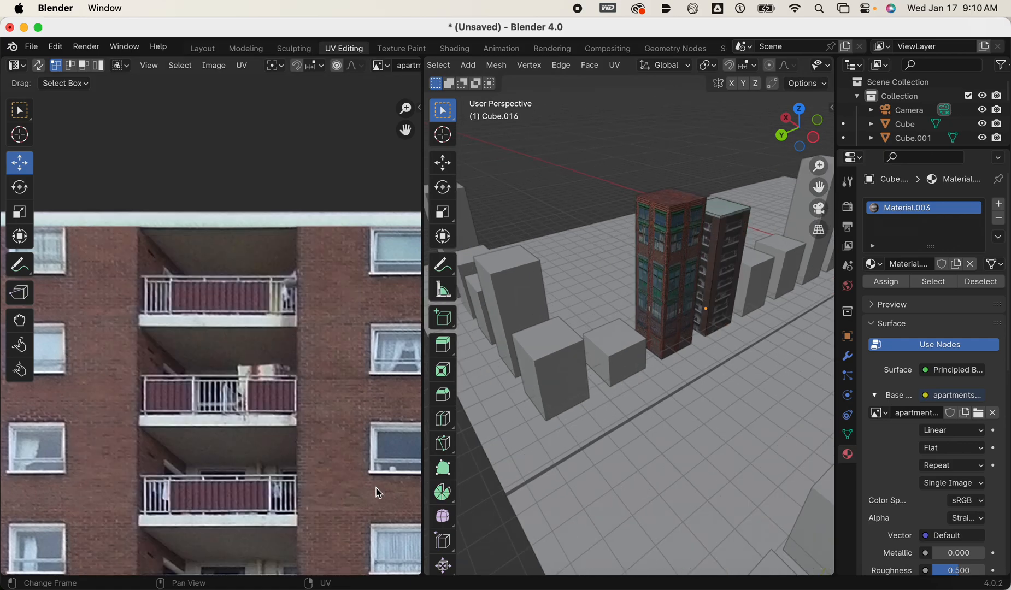
Examine the two textured towers along the street and the overall layout of the remaining untextured buildings.
scroll(568, 394, "down", 4)
scroll(568, 395, "up", 4)
middle_click_drag(597, 468, 579, 373, "shift")
middle_click_drag(575, 481, 678, 432)
middle_click_drag(578, 454, 566, 379, "shift")
middle_click_drag(563, 377, 562, 433)
middle_click_drag(623, 356, 608, 431, "shift")
middle_click_drag(627, 316, 618, 346)
middle_click_drag(506, 300, 640, 346)
scroll(267, 375, "down", 5)
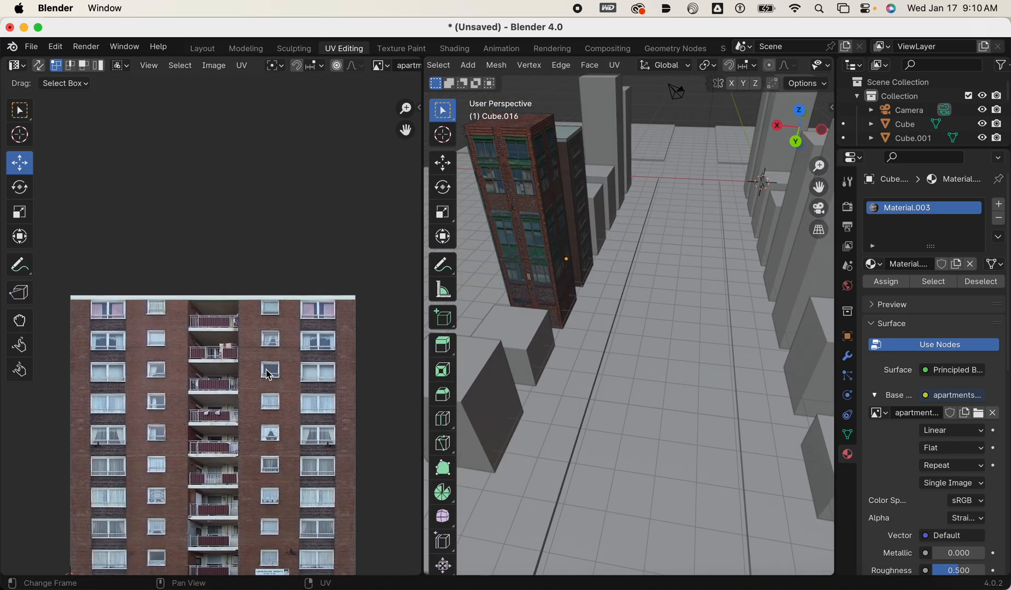